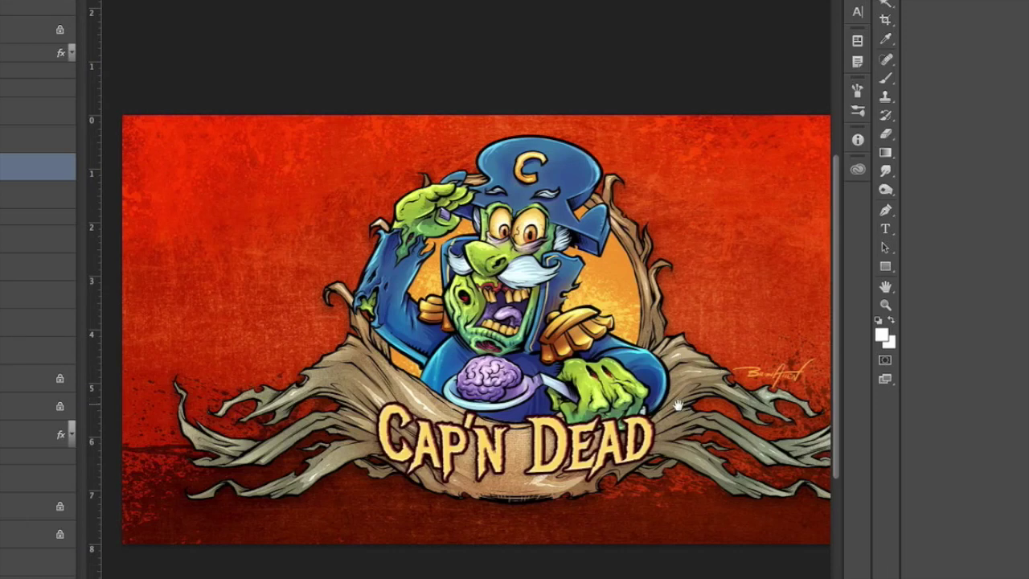
pyautogui.moveTo(677, 406); pyautogui.dragTo(702, 368)
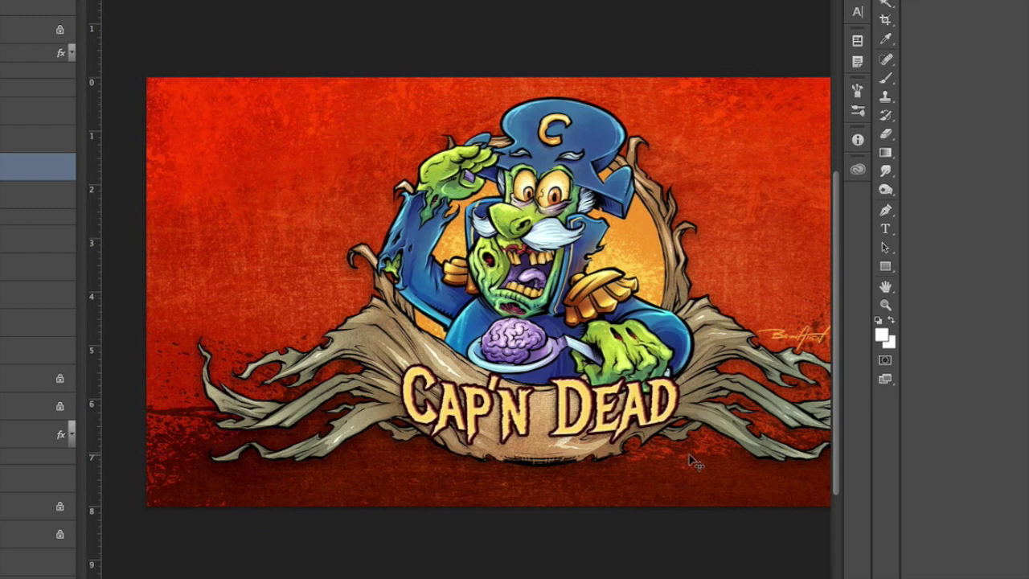
pyautogui.press('Tab')
pyautogui.hotkey('ctrl', '+')
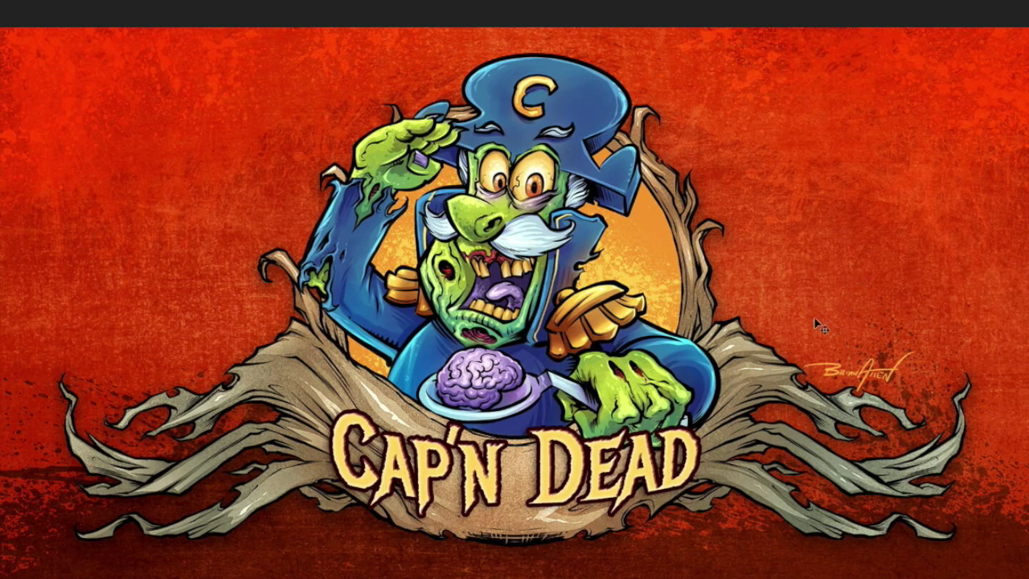
pyautogui.press('f')
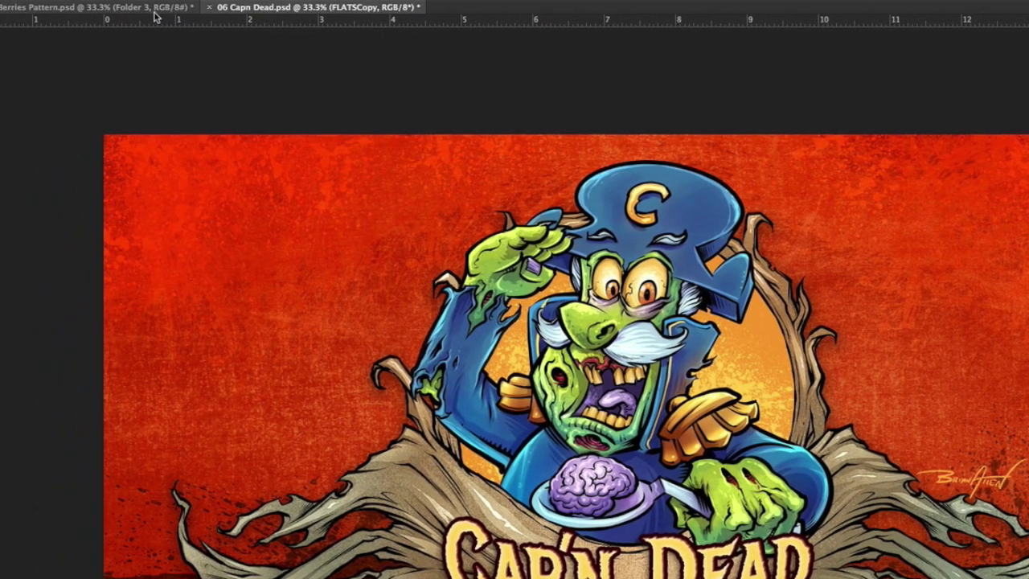
# Step: Switch to the Crunch Berries Pattern document and view the monster-face artwork
pyautogui.click(154, 9)
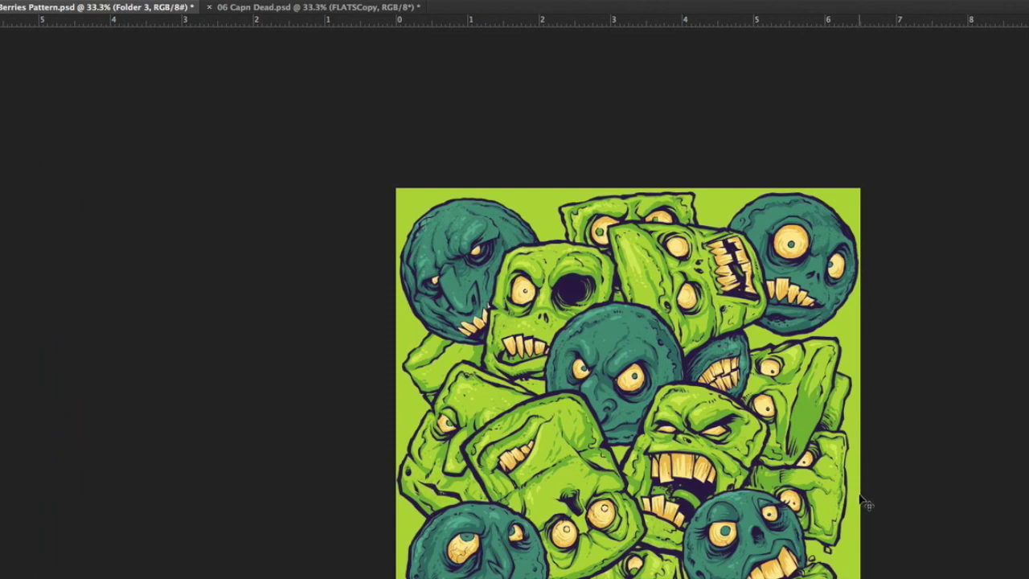
pyautogui.hotkey('ctrl', '+')
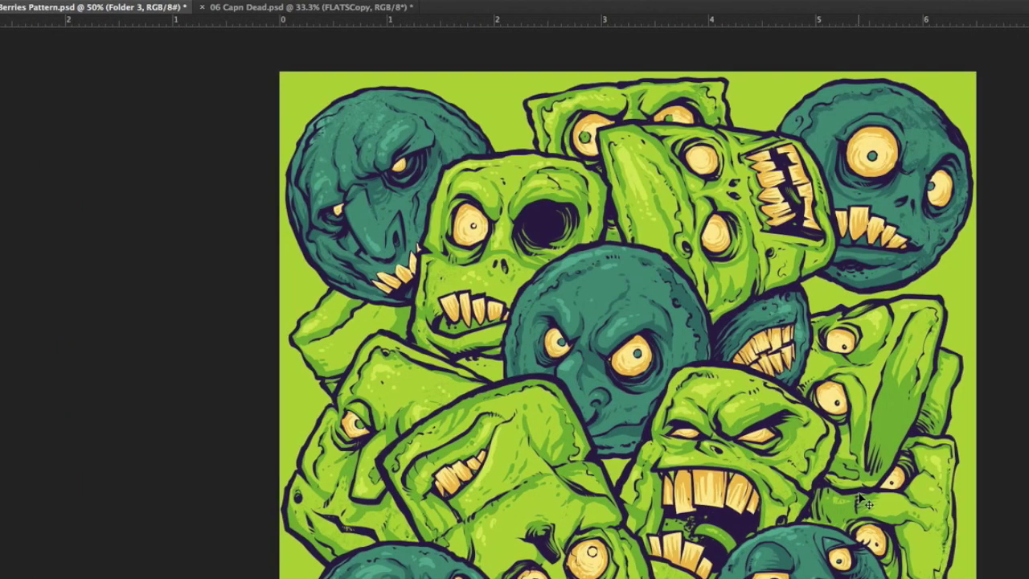
pyautogui.hotkey('ctrl', '-')
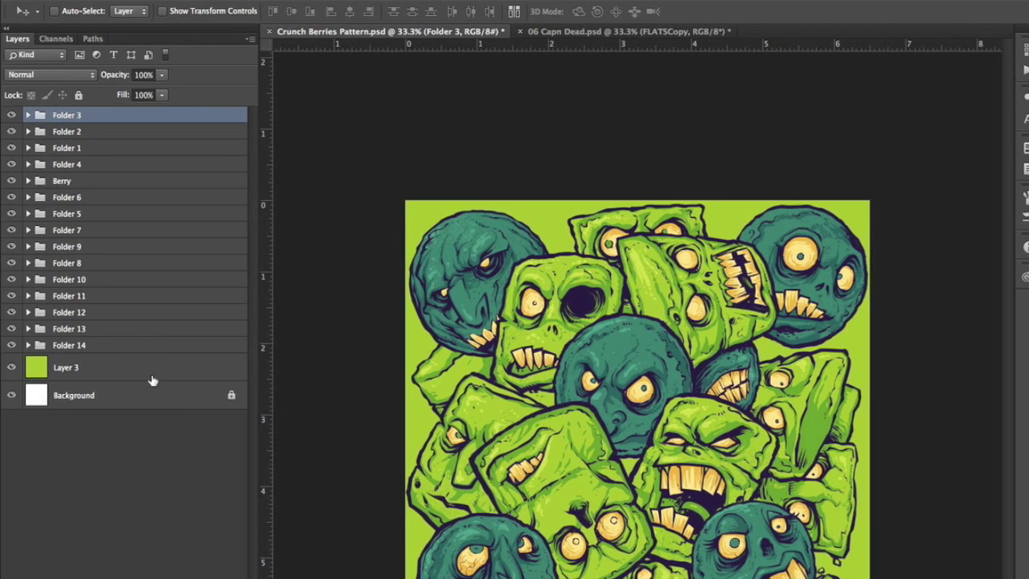
# Step: Select the Folder 14 group and display its spacing distances to the neighbouring faces and canvas edge
pyautogui.click(148, 345)
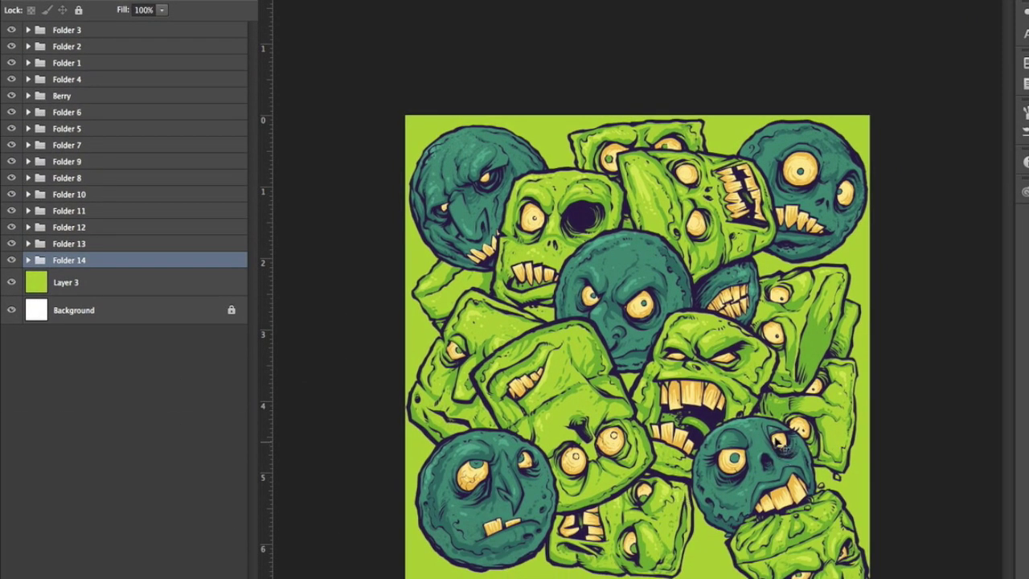
pyautogui.press('super')
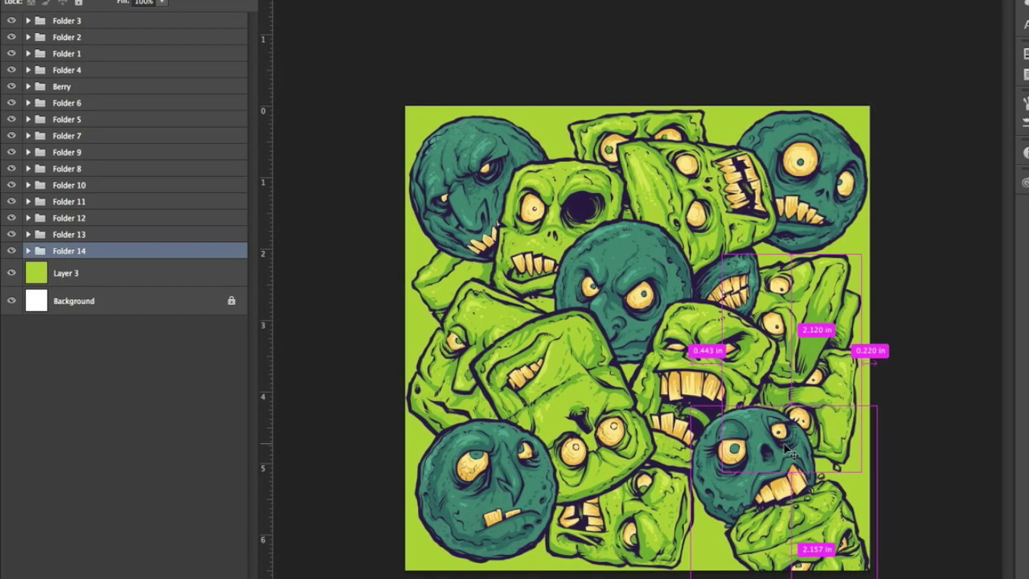
pyautogui.press('super')
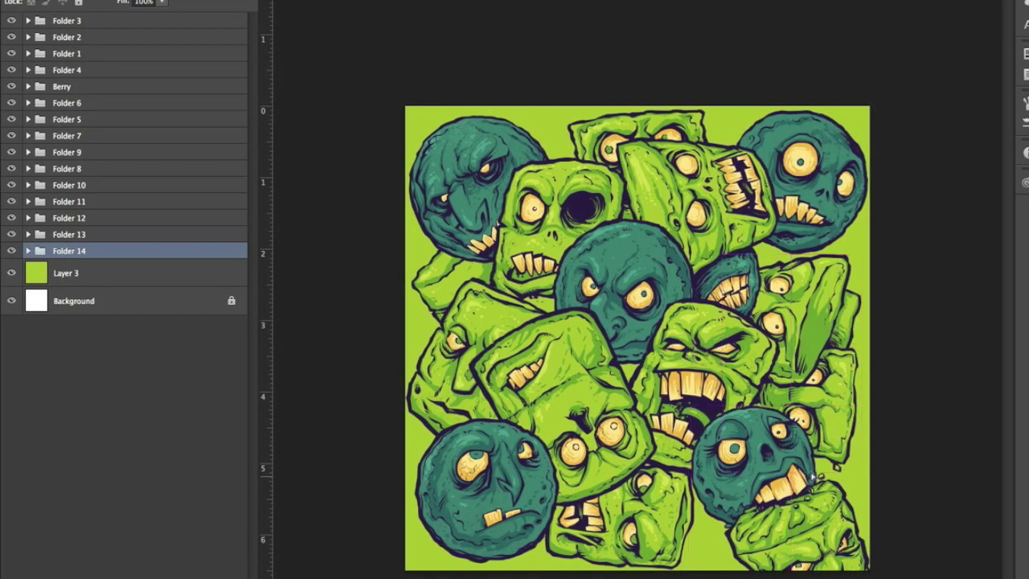
pyautogui.moveTo(787, 454)
pyautogui.mouseDown()
pyautogui.moveTo(735, 414)
pyautogui.moveTo(796, 438)
pyautogui.mouseUp()
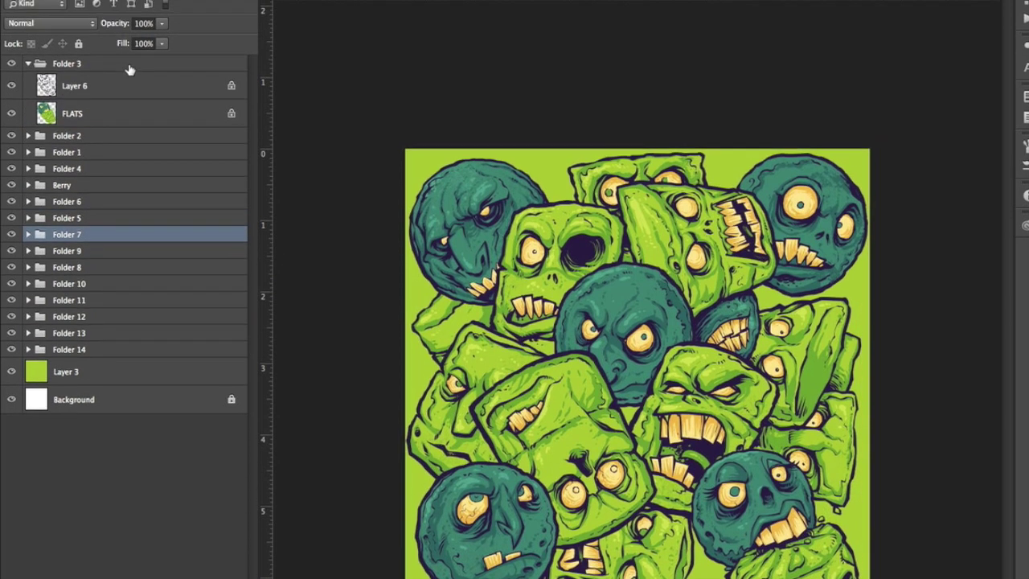
pyautogui.click(129, 70)
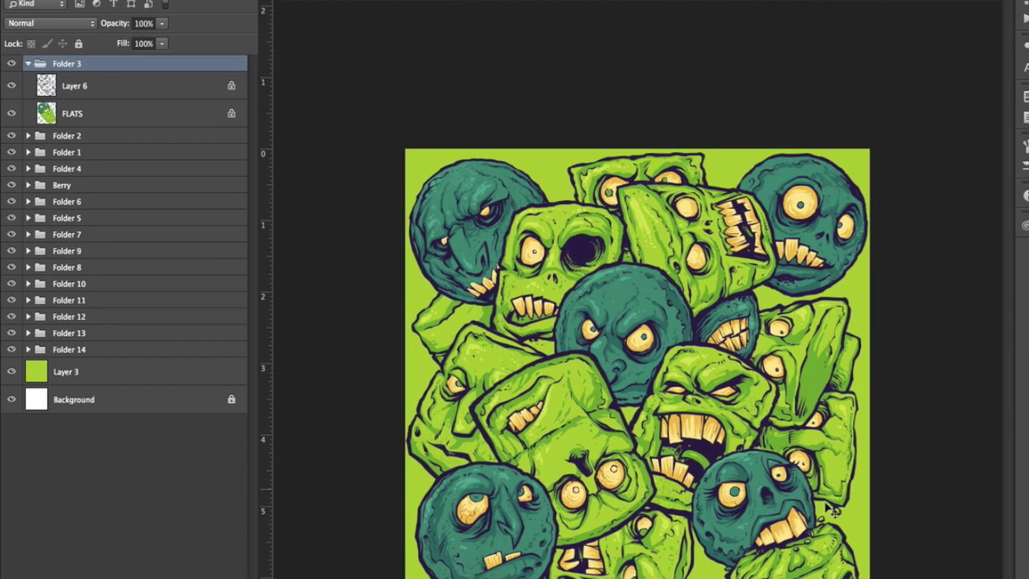
pyautogui.moveTo(828, 522); pyautogui.dragTo(804, 462)
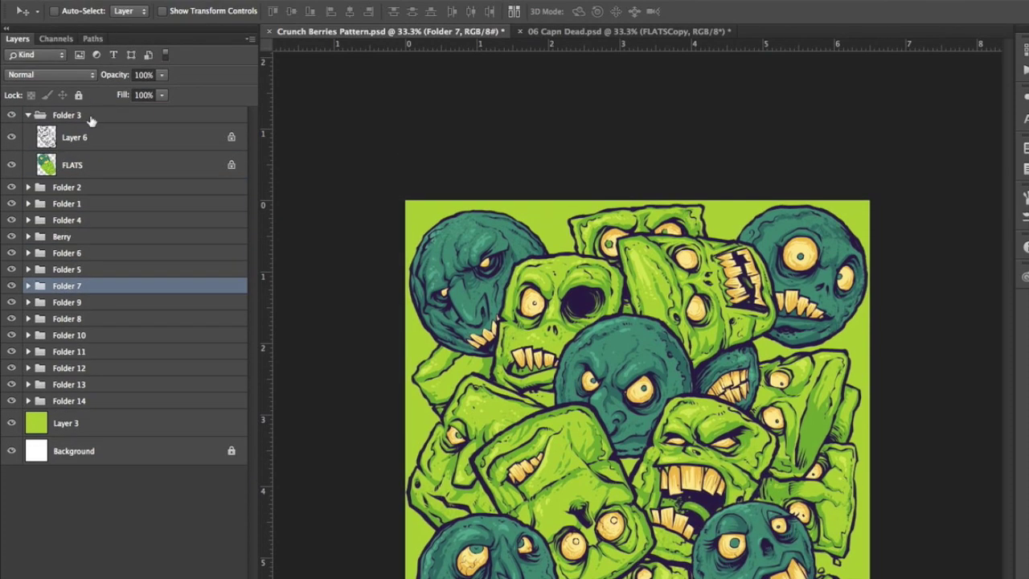
# Step: Select the Folder 3 group, move its two faces inward, and return them near the artwork's lower-right corner
pyautogui.click(91, 120)
pyautogui.moveTo(839, 508); pyautogui.dragTo(816, 457)
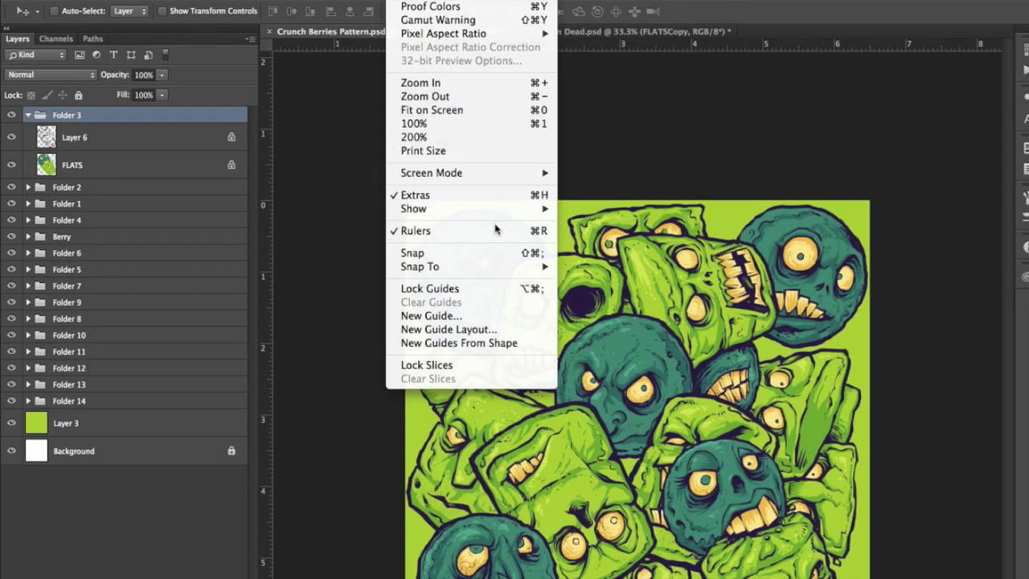
pyautogui.moveTo(511, 211)
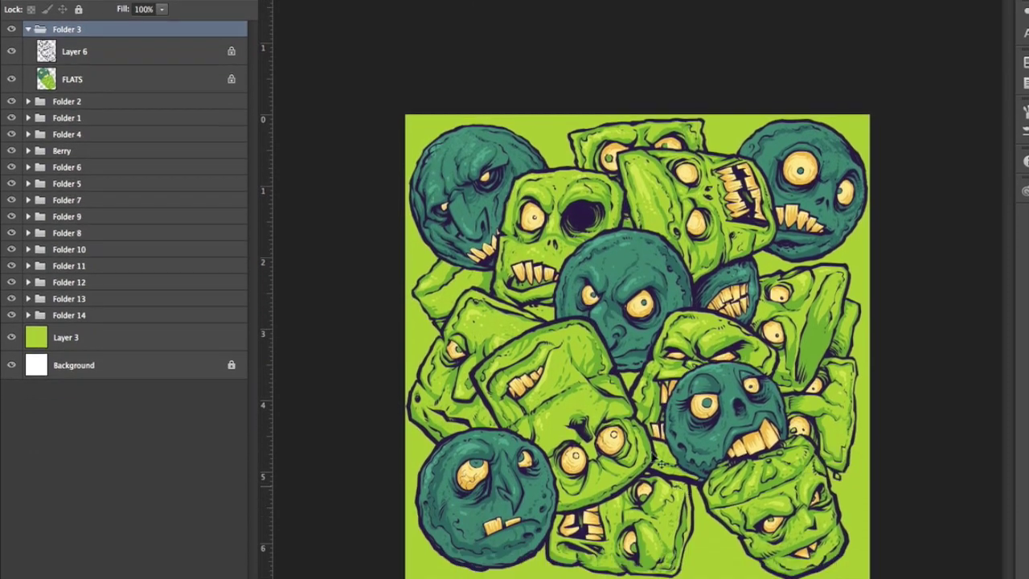
pyautogui.moveTo(790, 468); pyautogui.dragTo(815, 516)
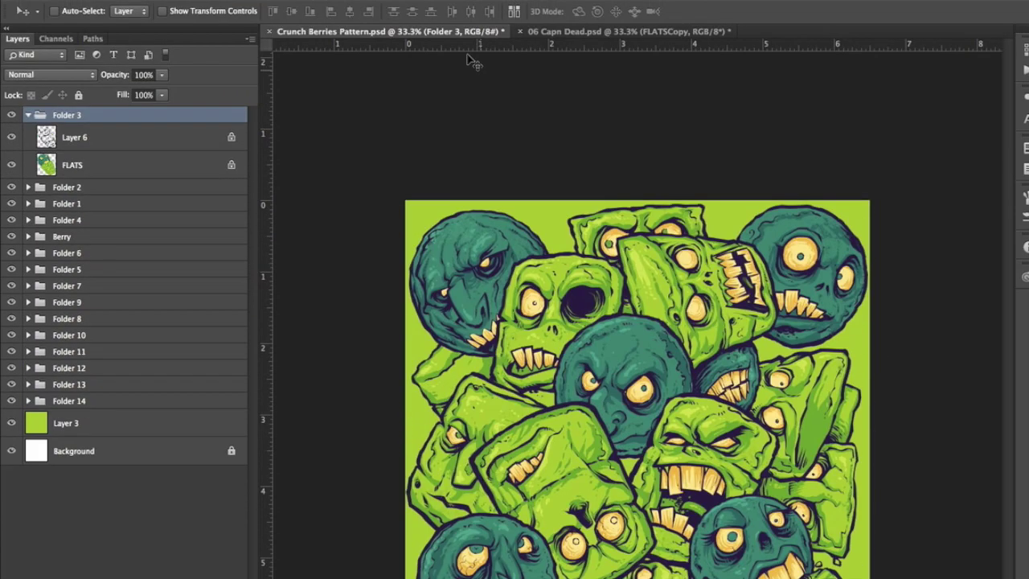
# Step: Crop the canvas evenly on all sides to a slightly smaller 1:1 square that trims the outer faces
pyautogui.press('c')
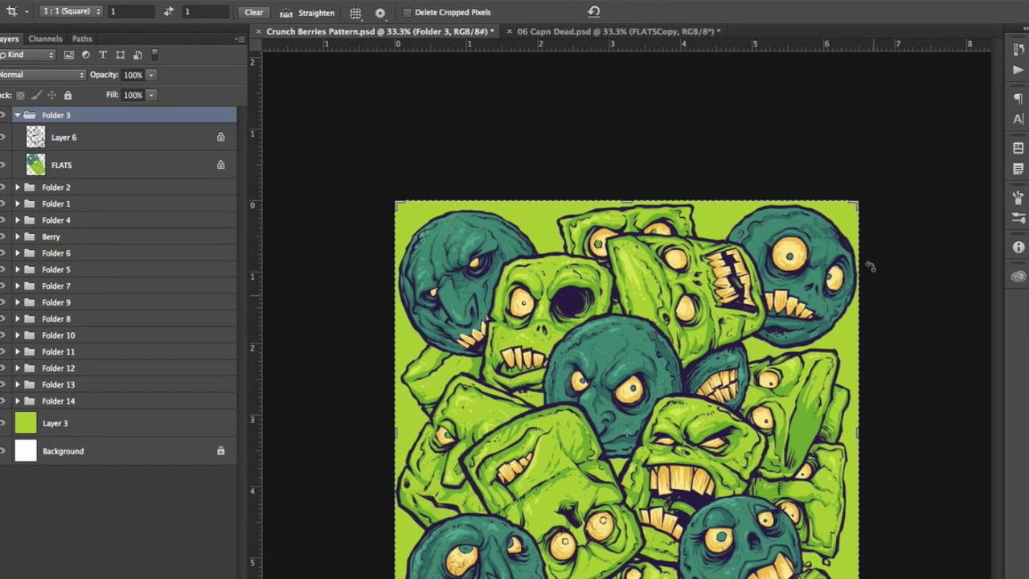
pyautogui.click(856, 206)
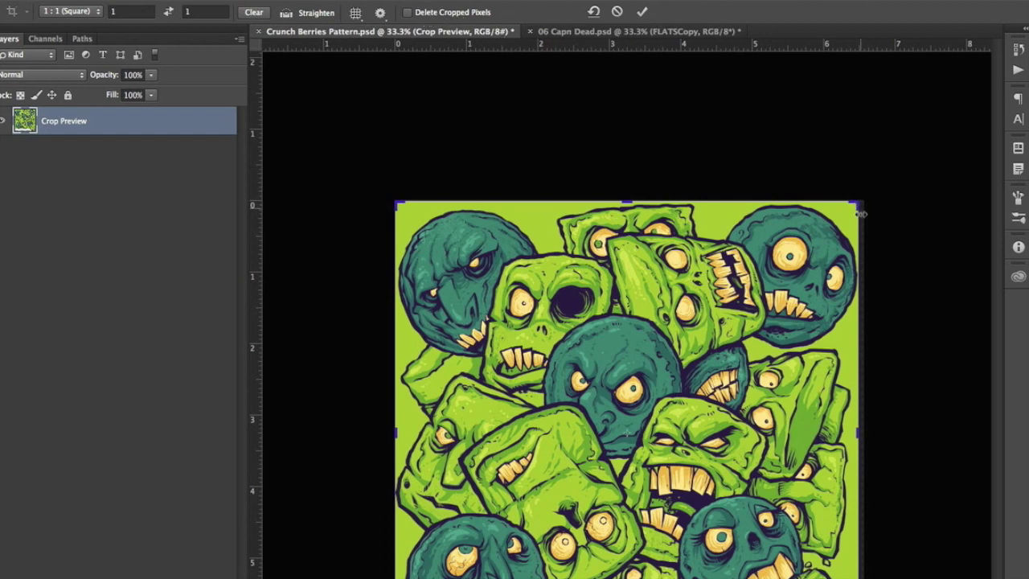
pyautogui.moveTo(856, 207); pyautogui.dragTo(844, 217)
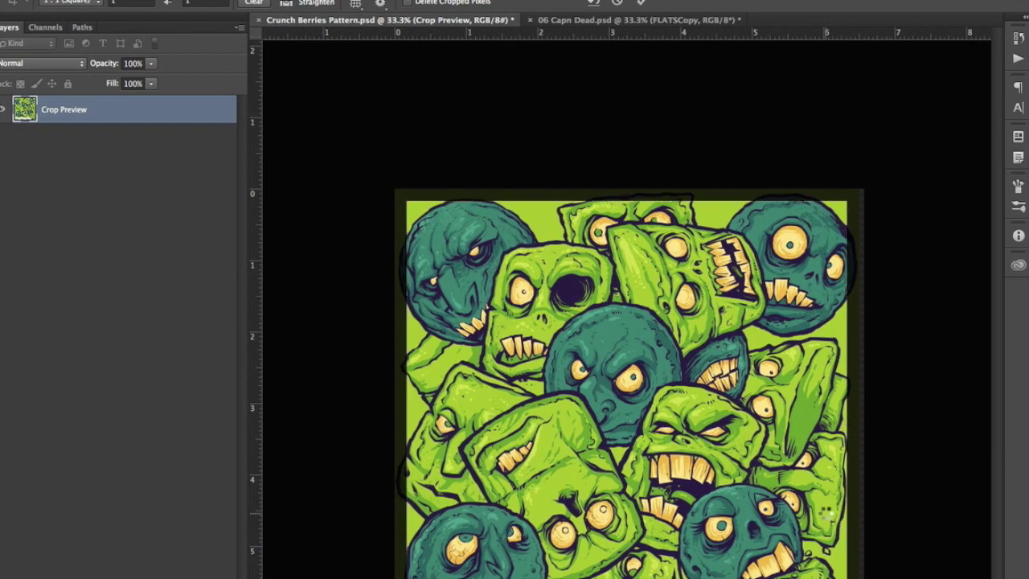
pyautogui.press('Return')
pyautogui.hotkey('ctrl', '+')
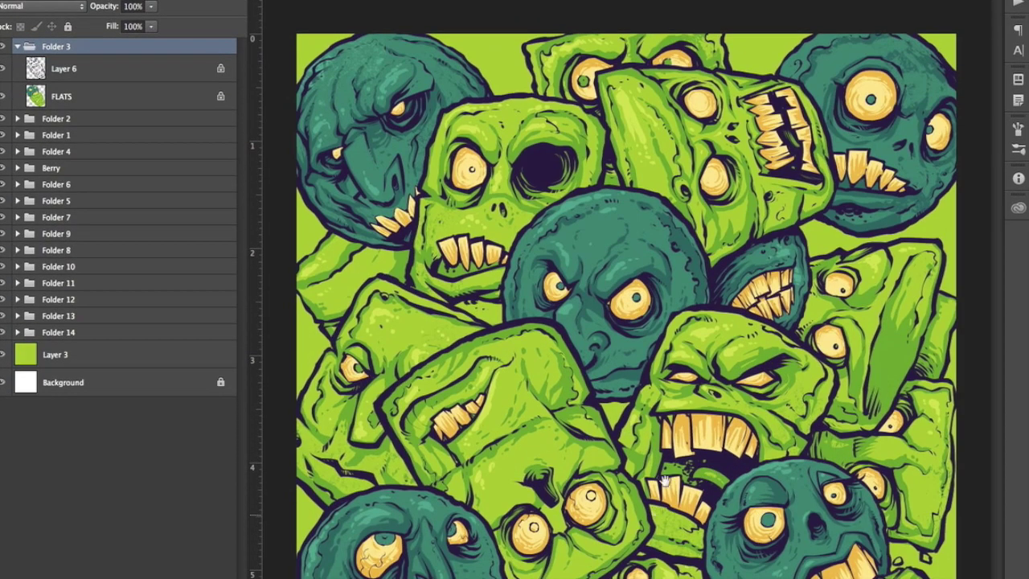
pyautogui.hotkey('ctrl', '-')
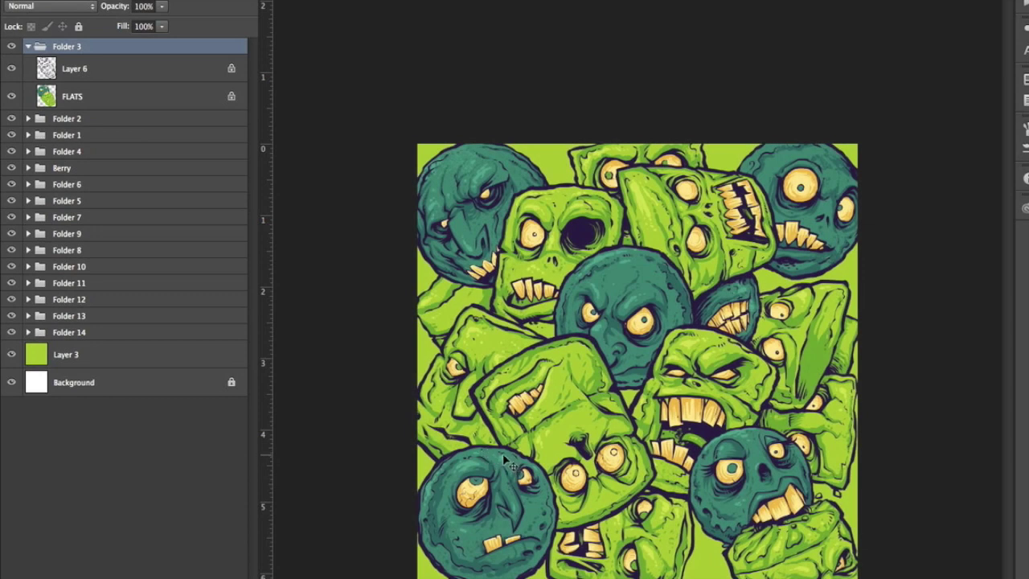
# Step: Move the Folder 2 berry in the artwork's lower-left corner slightly inward and convert the group to a smart object
pyautogui.click(506, 462)
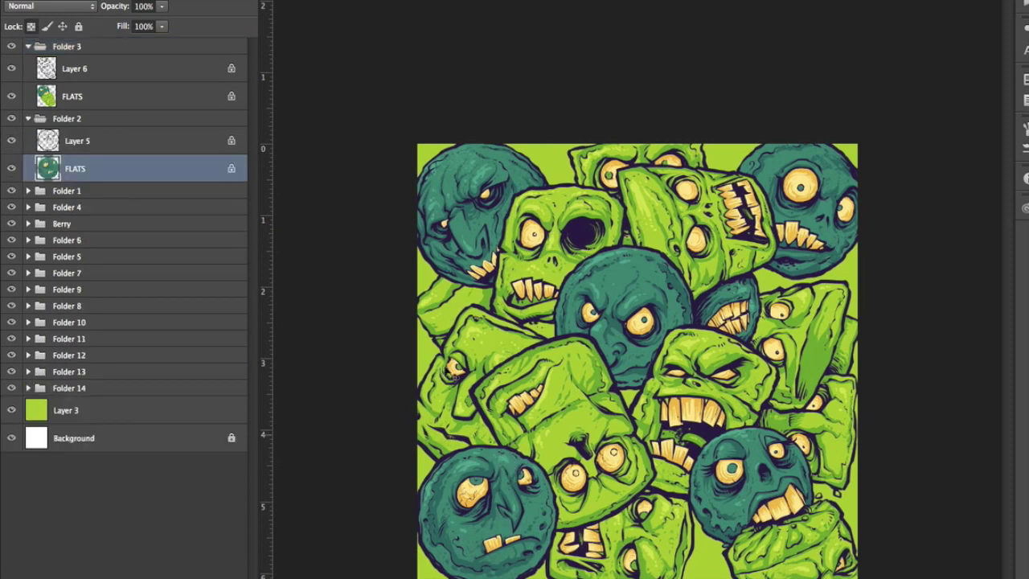
pyautogui.click(193, 122)
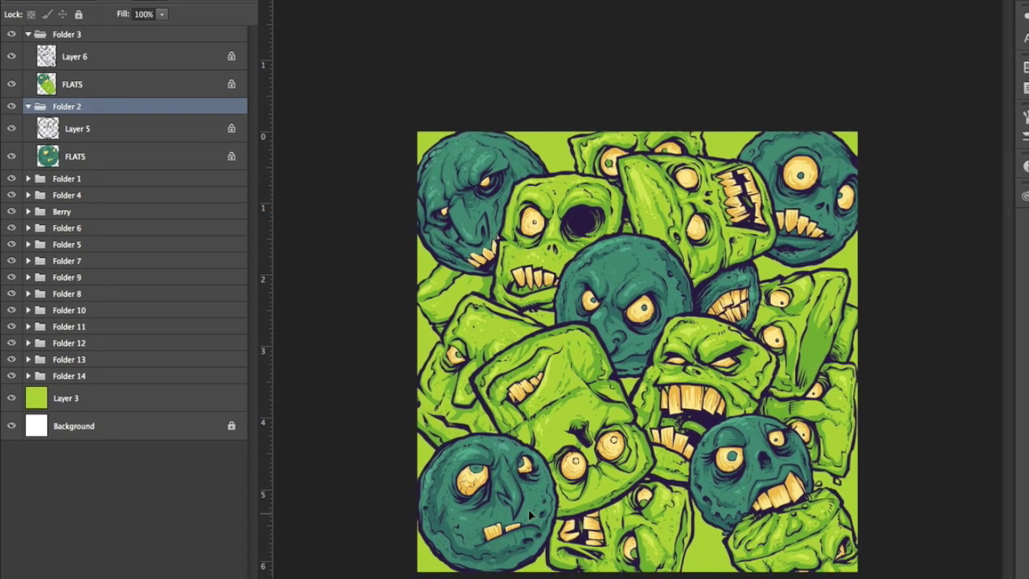
pyautogui.moveTo(529, 510); pyautogui.dragTo(532, 510)
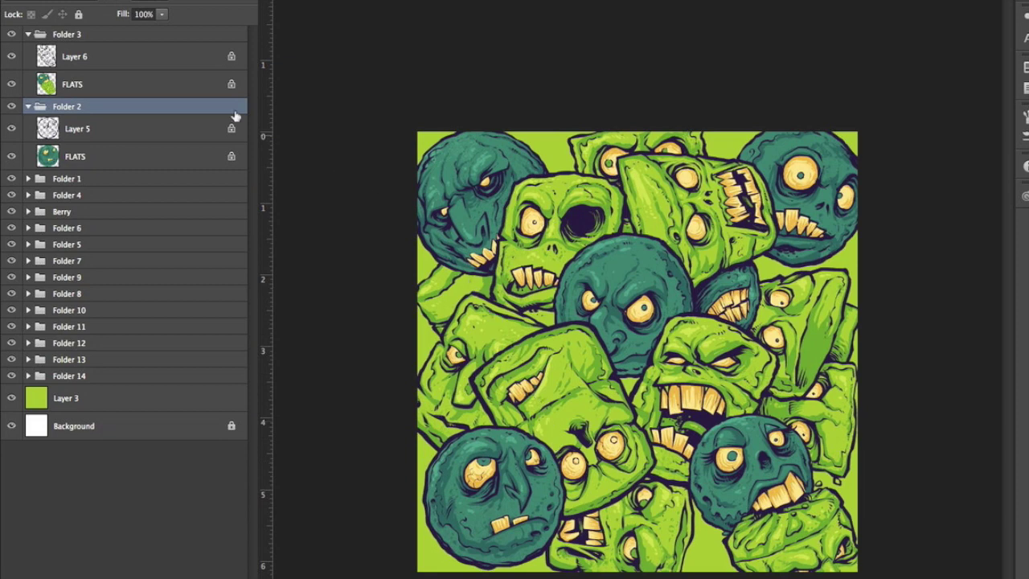
pyautogui.rightClick(202, 105)
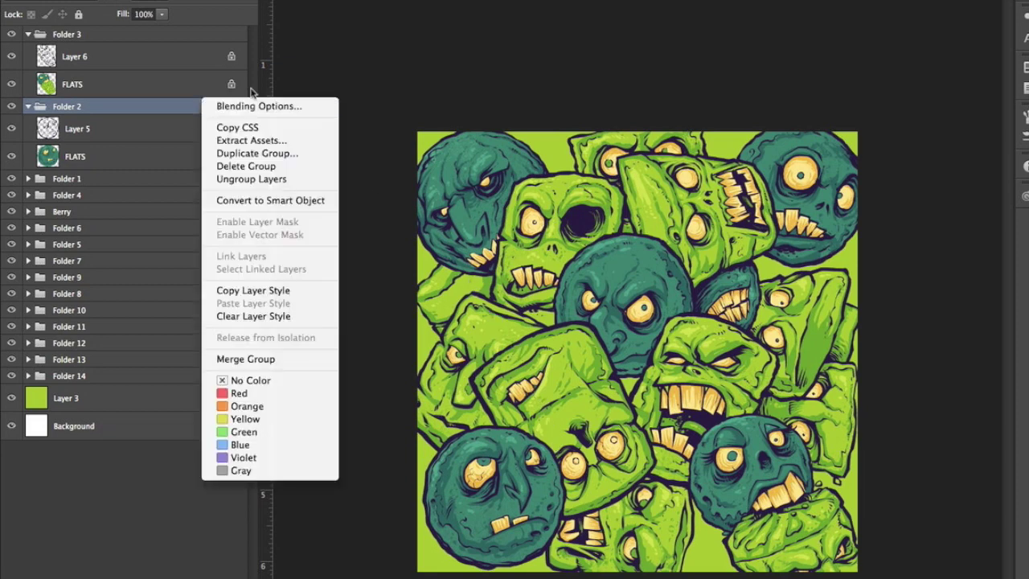
pyautogui.click(296, 201)
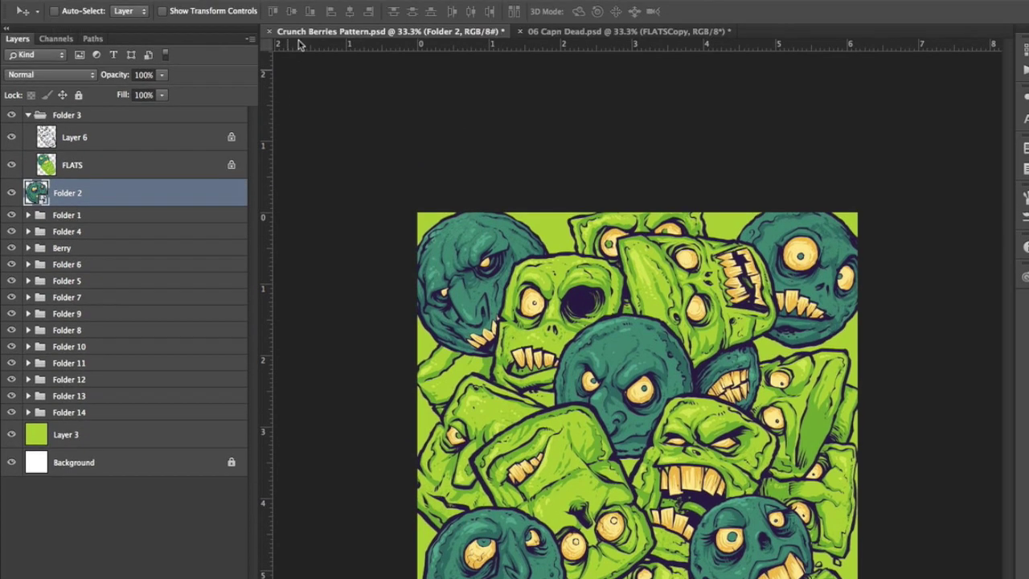
# Step: Start the Offset filter on the Folder 2 smart object and shift the berry to -176 pixels horizontally and +123 pixels vertically
pyautogui.click(336, 1)
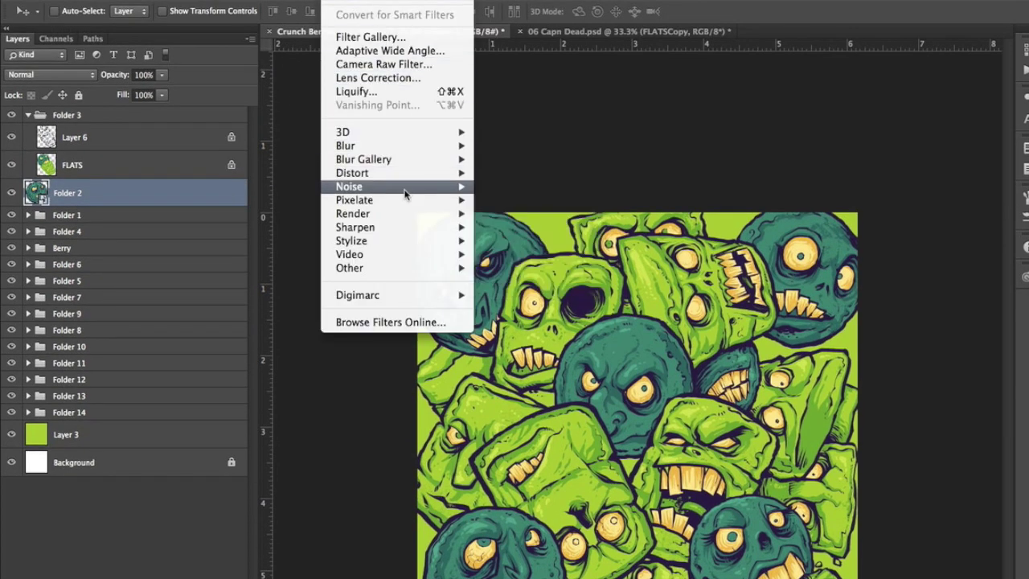
pyautogui.moveTo(403, 204)
pyautogui.moveTo(396, 244)
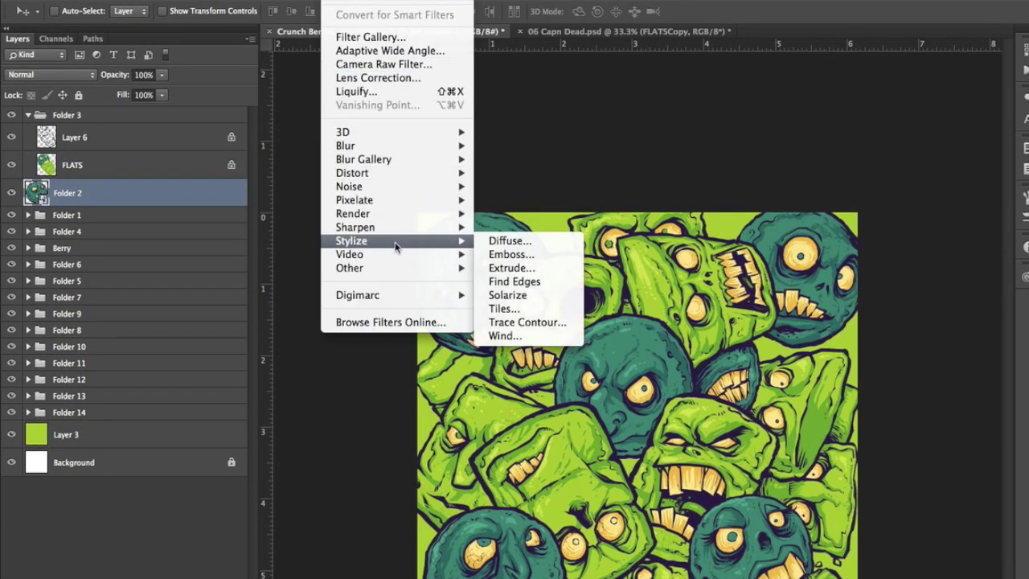
pyautogui.moveTo(391, 270)
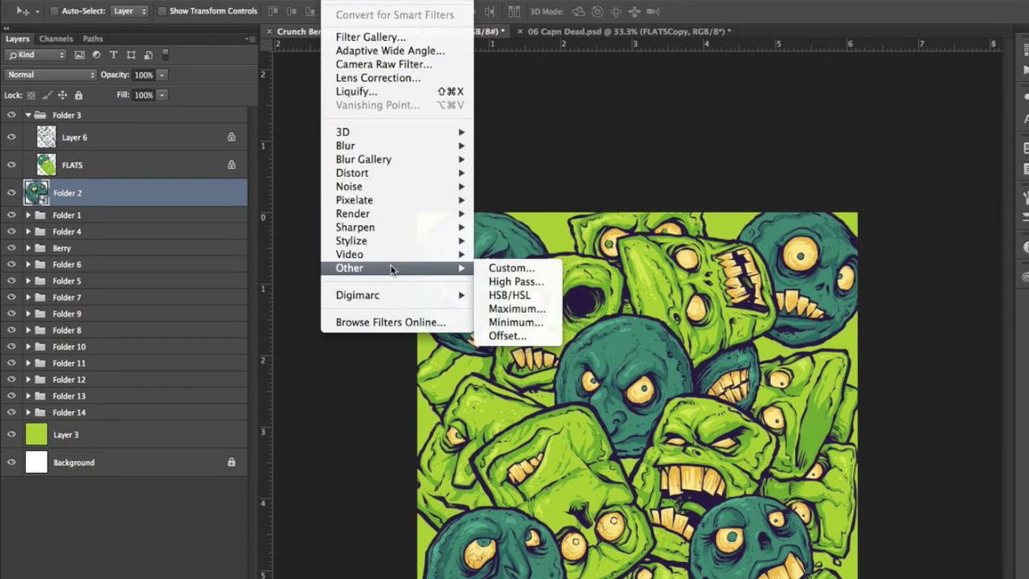
pyautogui.click(514, 336)
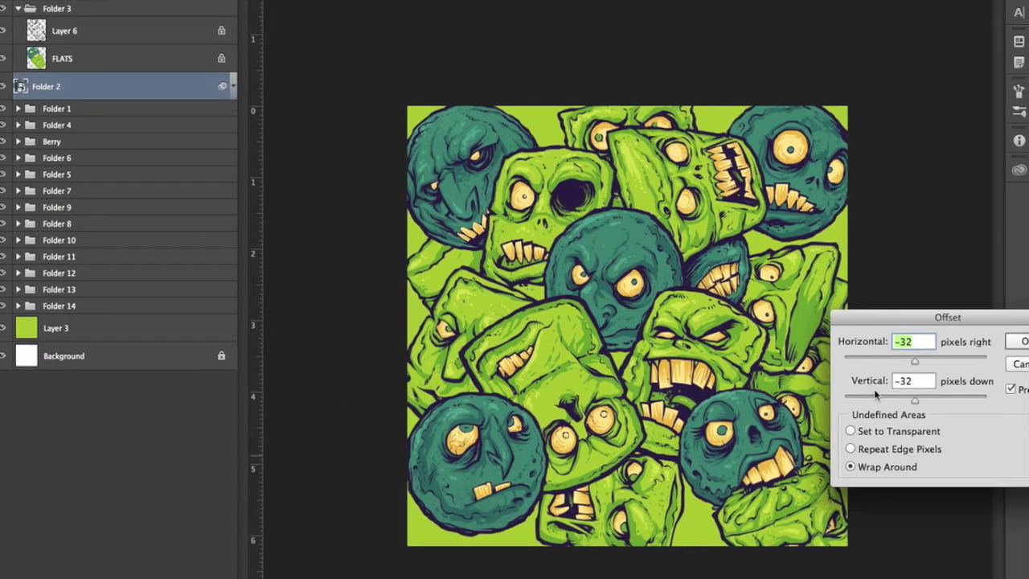
pyautogui.moveTo(926, 316); pyautogui.dragTo(914, 187)
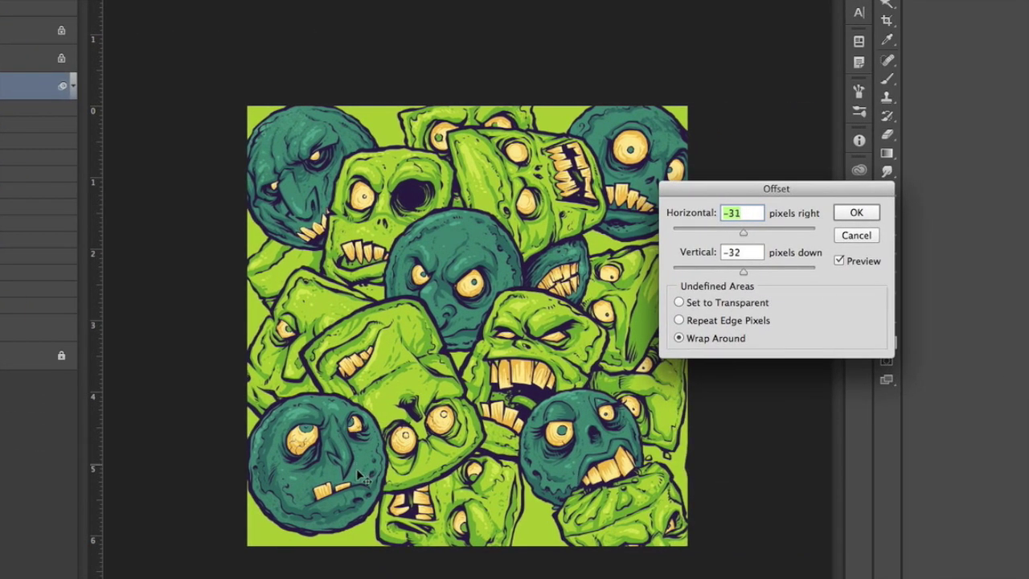
pyautogui.moveTo(358, 473); pyautogui.dragTo(312, 491)
pyautogui.moveTo(744, 190); pyautogui.dragTo(783, 217)
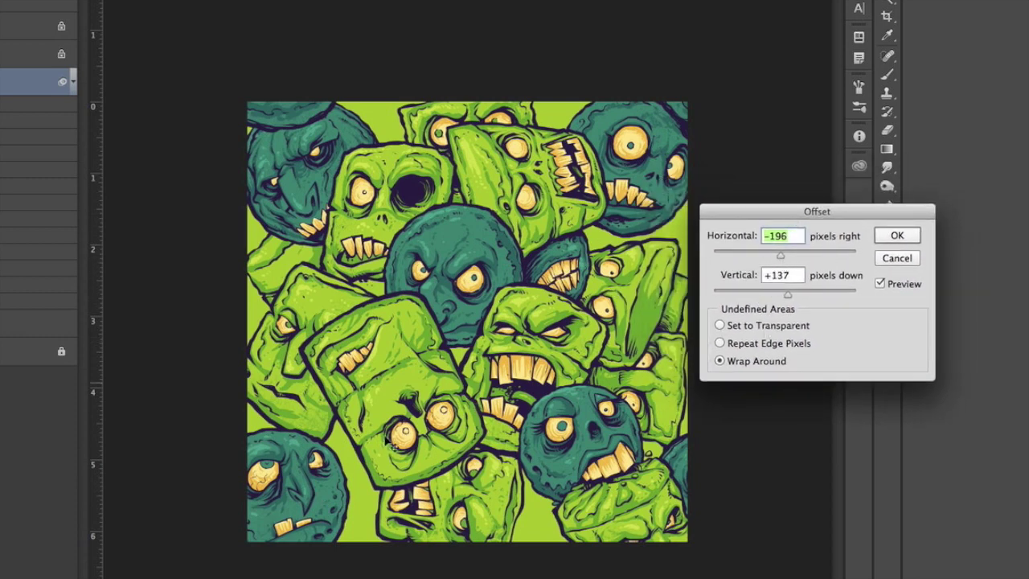
pyautogui.moveTo(312, 503); pyautogui.dragTo(317, 499)
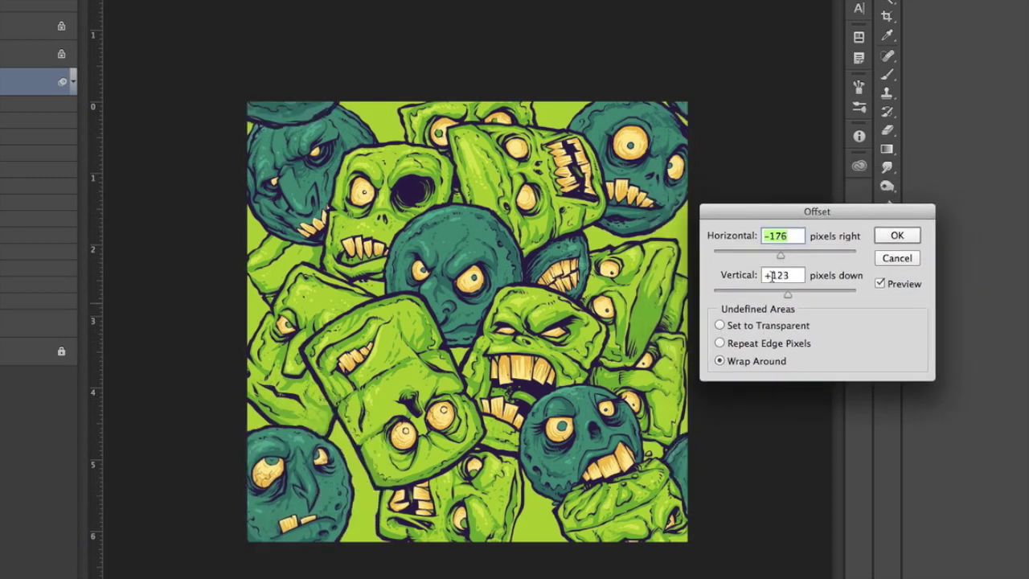
# Step: Set the berry's horizontal offset to -96 pixels in the Offset filter
pyautogui.moveTo(780, 258); pyautogui.dragTo(782, 258)
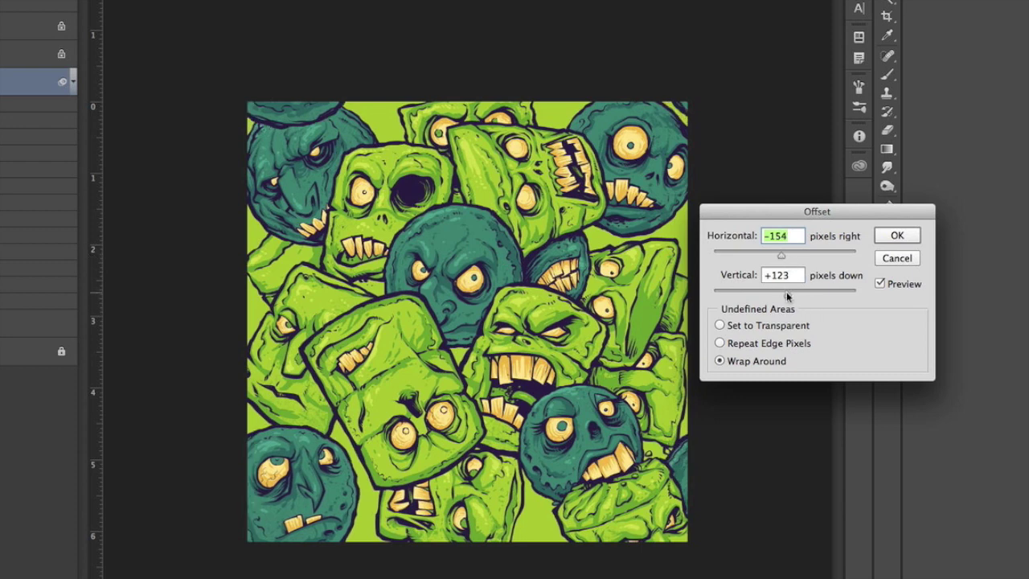
pyautogui.moveTo(782, 259); pyautogui.dragTo(782, 260)
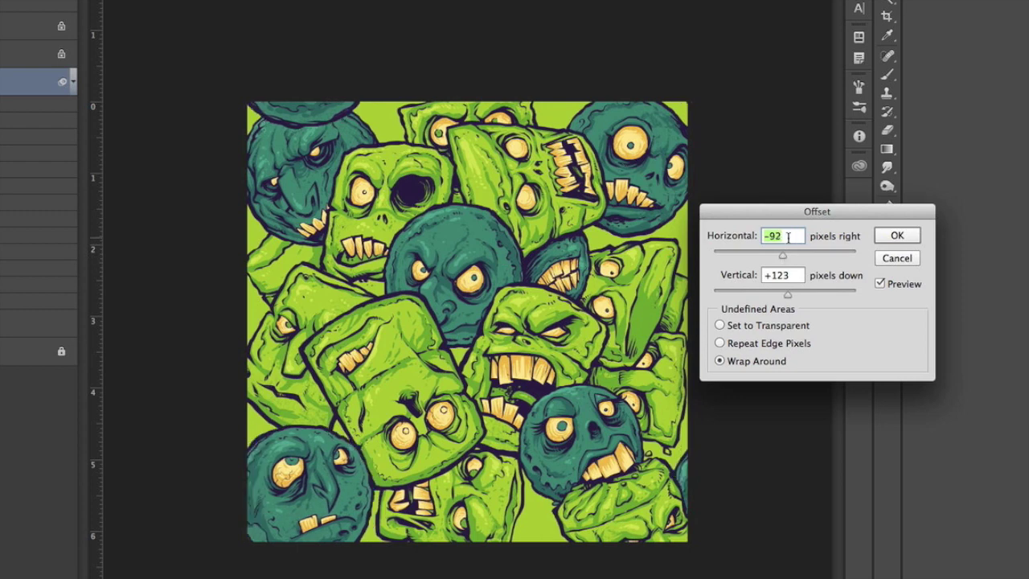
pyautogui.press('Down')
pyautogui.press('Down')
pyautogui.press('Down')
pyautogui.press('Down')
pyautogui.press('Down')
pyautogui.press('Down')
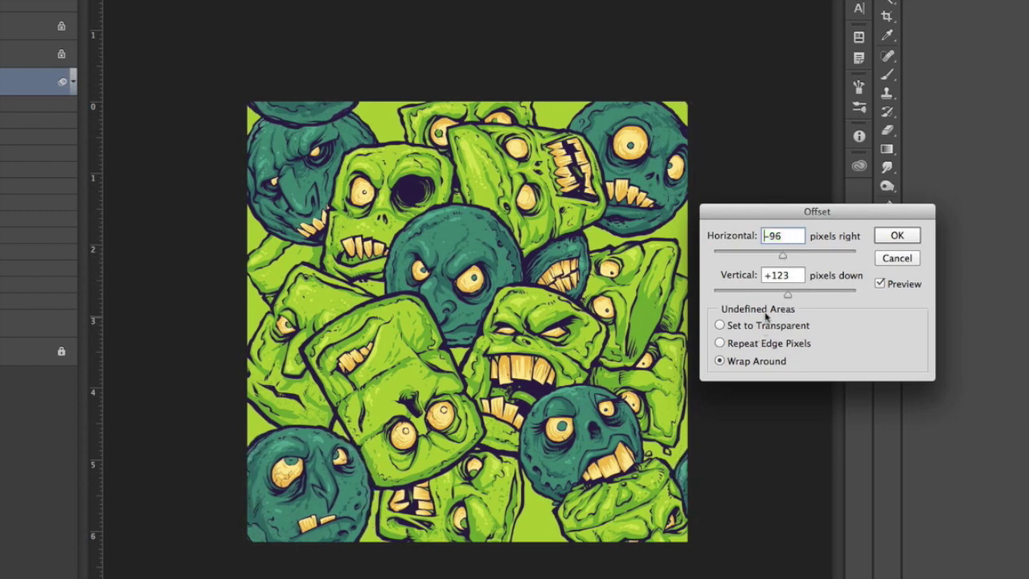
# Step: Set the Folder 2 berry's offset to -103 pixels horizontally and +126 pixels vertically and apply the filter
pyautogui.press('Down')
pyautogui.press('Down')
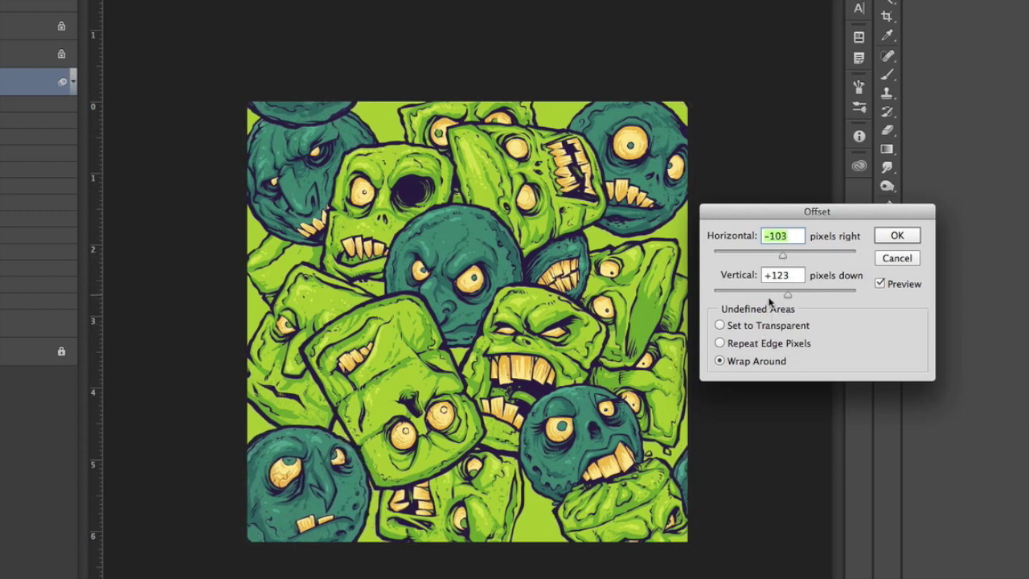
pyautogui.press('Tab')
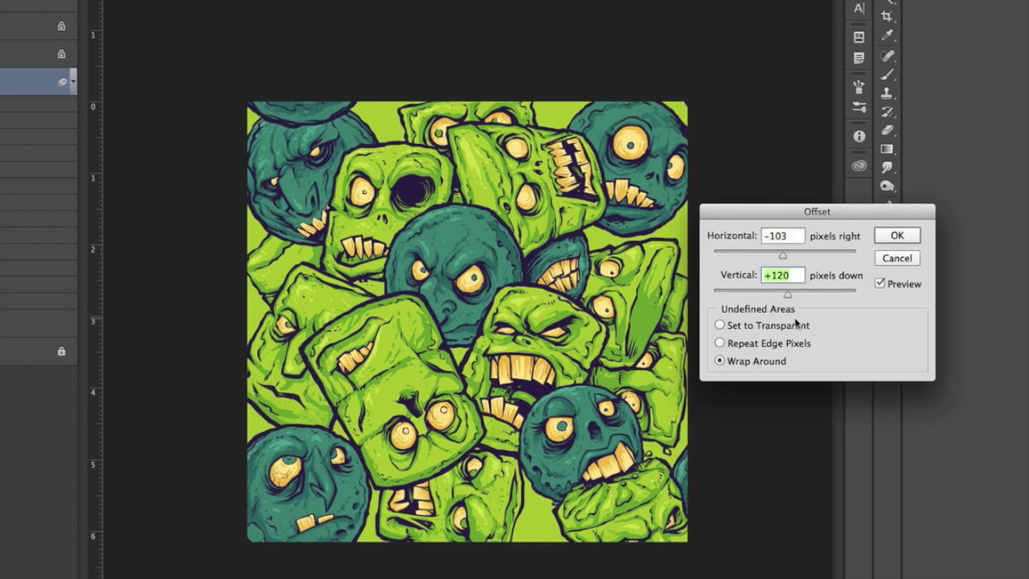
pyautogui.press('Up')
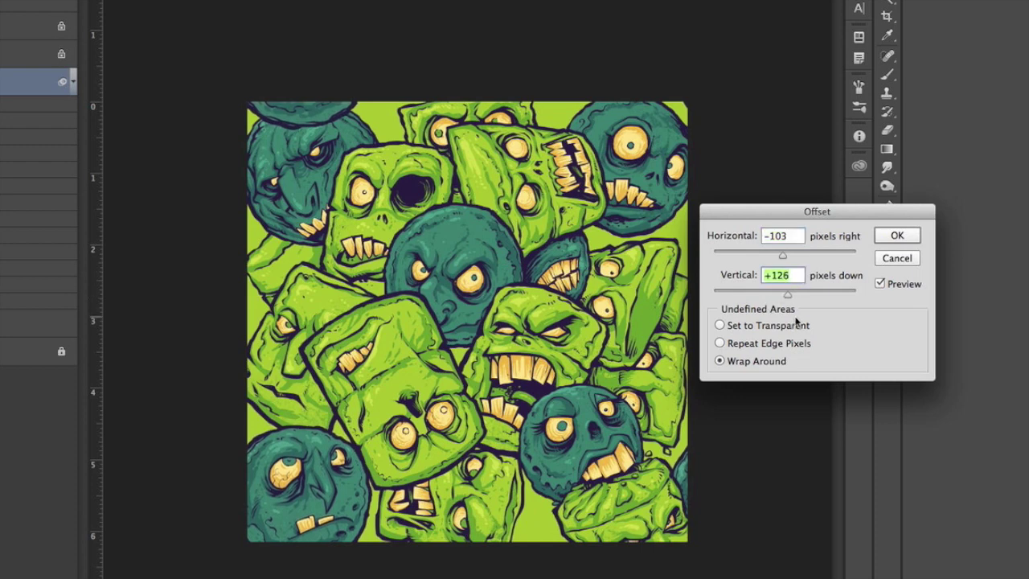
pyautogui.press('Return')
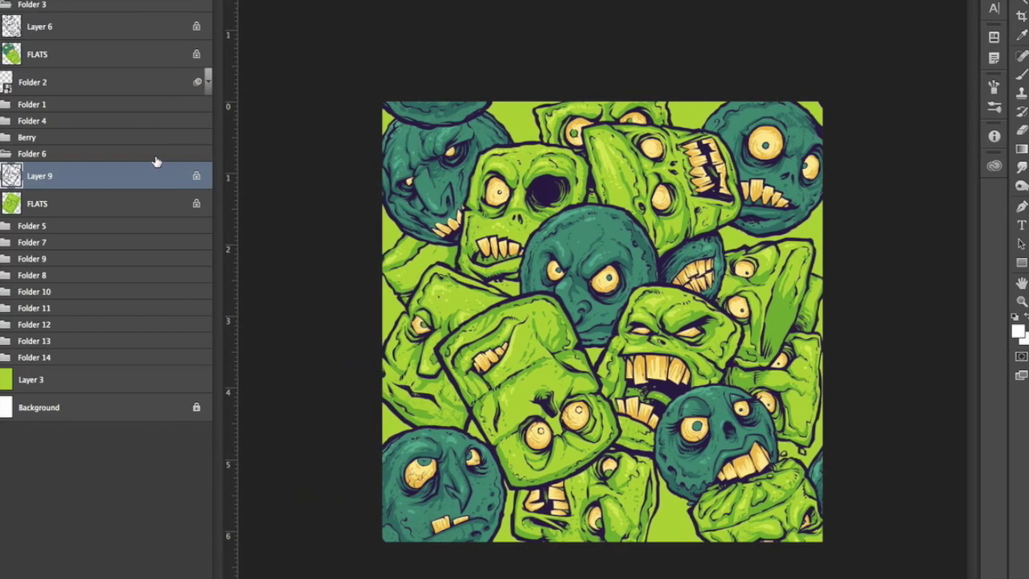
# Step: Convert the Folder 6 group to a smart object
pyautogui.click(28, 156)
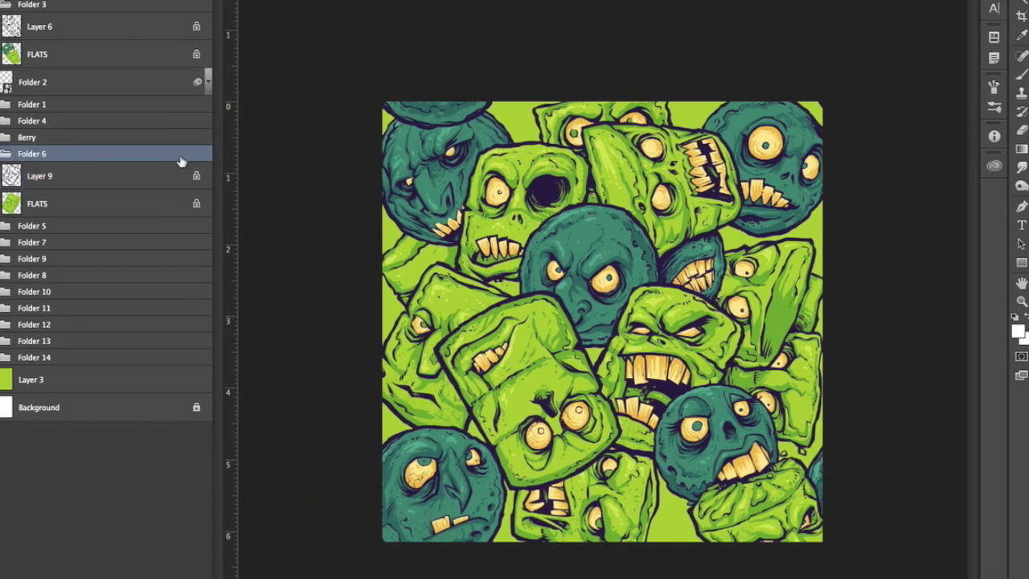
pyautogui.rightClick(37, 153)
pyautogui.click(215, 182)
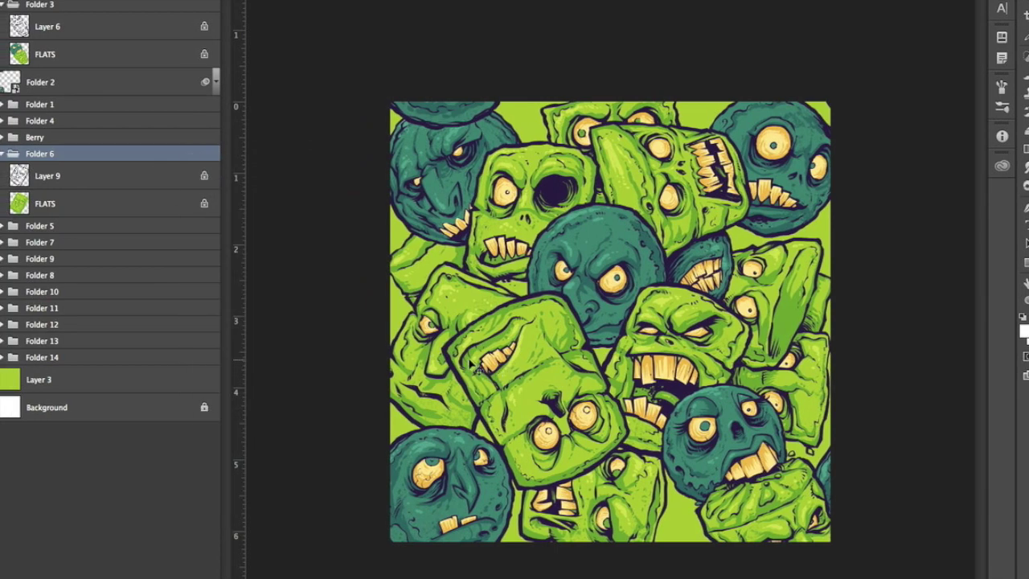
pyautogui.rightClick(157, 155)
pyautogui.click(227, 252)
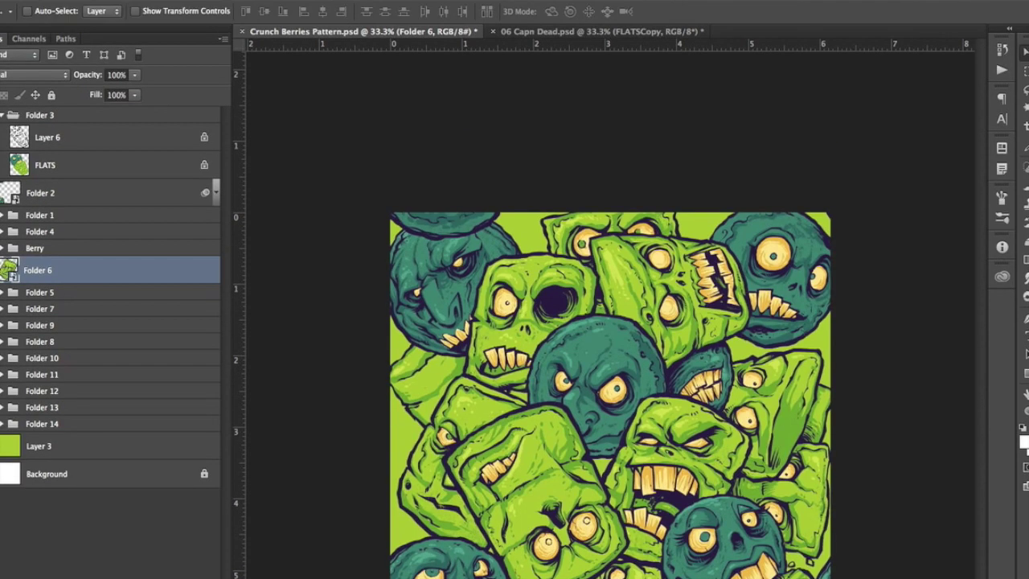
# Step: Start the Offset filter on the Folder 6 smart object and shift its face to -59 pixels horizontally
pyautogui.click(317, 2)
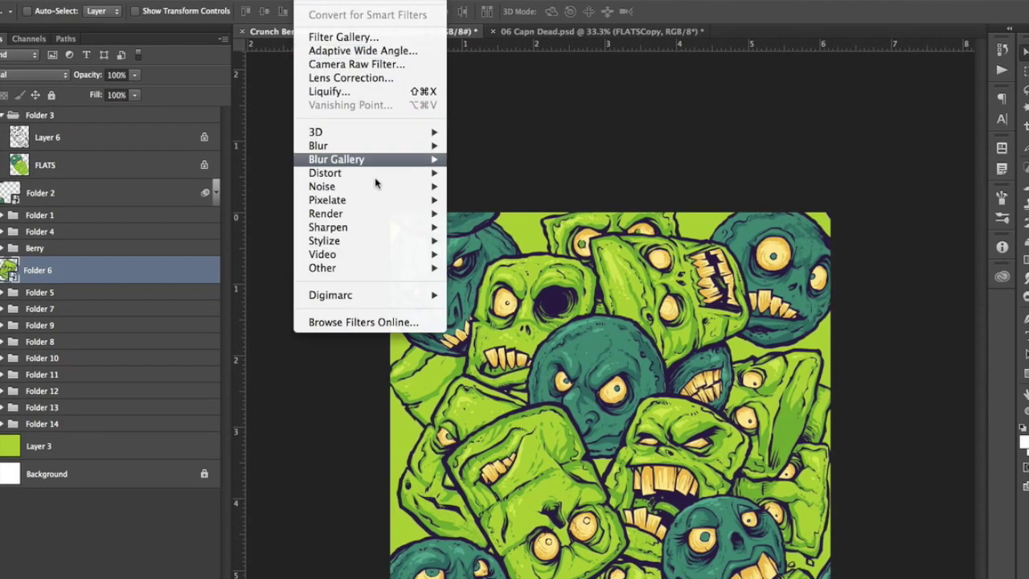
pyautogui.moveTo(378, 269)
pyautogui.click(480, 336)
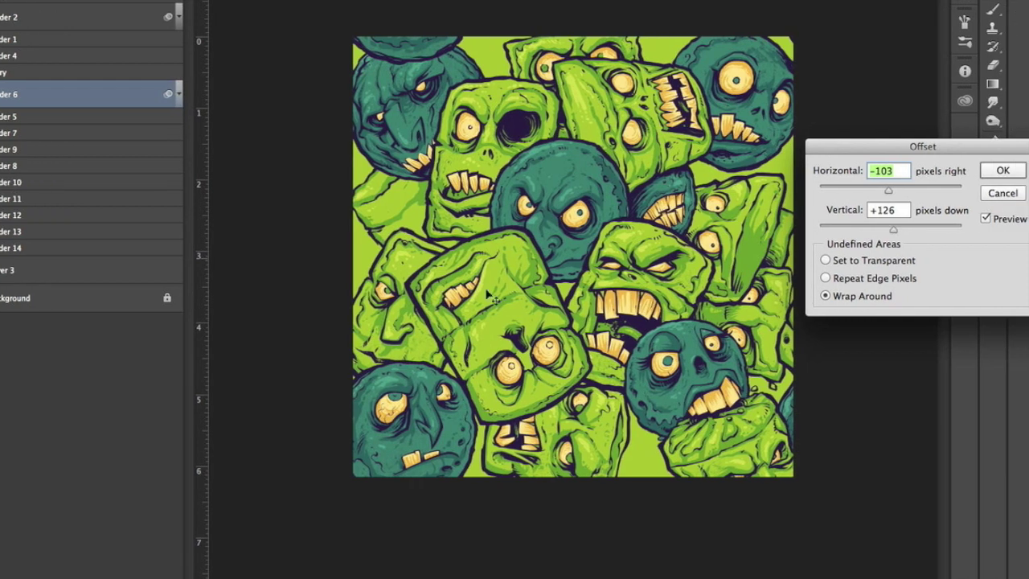
pyautogui.moveTo(450, 316); pyautogui.dragTo(453, 309)
pyautogui.moveTo(925, 190); pyautogui.dragTo(927, 187)
pyautogui.press('Up')
pyautogui.press('Up')
pyautogui.press('Up')
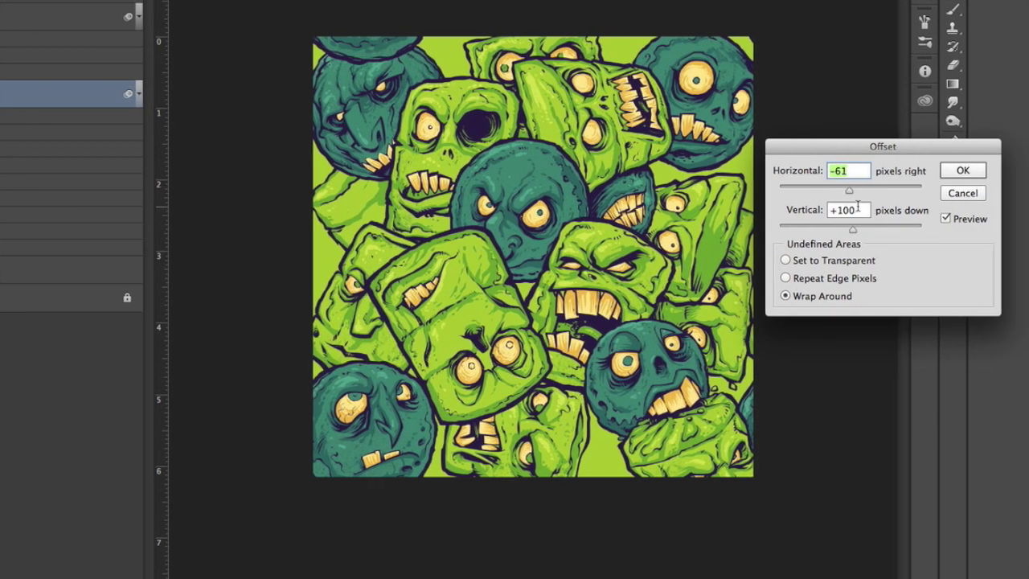
# Step: Set the Folder 6 face's vertical offset to +56 pixels
pyautogui.press('Tab')
pyautogui.press('Down')
pyautogui.press('Down')
pyautogui.press('Down')
pyautogui.press('Down')
pyautogui.press('Down')
pyautogui.press('Down')
pyautogui.press('Down')
pyautogui.press('Down')
pyautogui.press('Down')
pyautogui.press('Down')
pyautogui.press('Down')
pyautogui.press('Down')
pyautogui.press('Down')
pyautogui.press('Down')
pyautogui.press('Down')
pyautogui.press('Down')
pyautogui.press('Down')
pyautogui.press('Down')
pyautogui.press('Down')
pyautogui.press('Down')
pyautogui.press('Down')
pyautogui.press('Down')
pyautogui.press('Down')
pyautogui.press('Down')
pyautogui.press('Down')
pyautogui.press('Down')
pyautogui.press('Down')
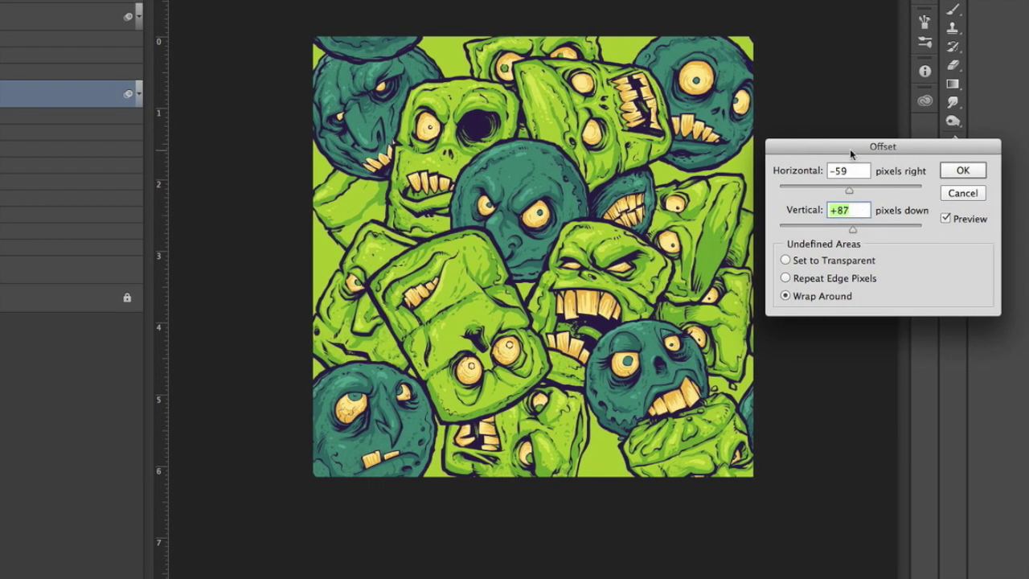
pyautogui.moveTo(852, 150); pyautogui.dragTo(869, 140)
pyautogui.press('Down')
pyautogui.press('Down')
pyautogui.press('Down')
pyautogui.press('Down')
pyautogui.press('Down')
pyautogui.press('Down')
pyautogui.press('Down')
pyautogui.press('Down')
pyautogui.press('Down')
pyautogui.press('Down')
pyautogui.press('Down')
pyautogui.press('Down')
pyautogui.press('Down')
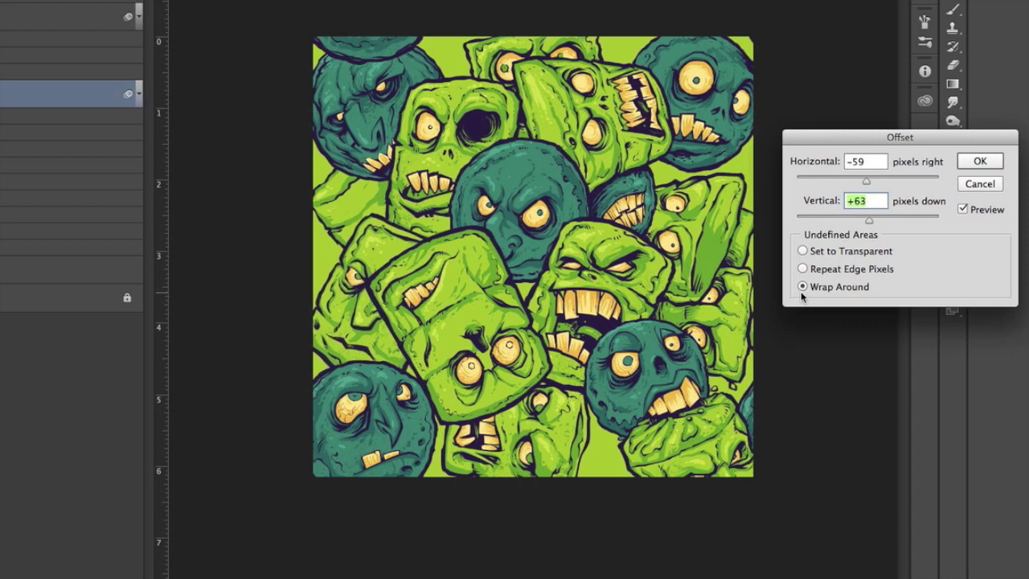
pyautogui.click(847, 201)
# Step: Set the Folder 6 face's horizontal offset to -85 pixels and apply the Offset filter
pyautogui.click(872, 160)
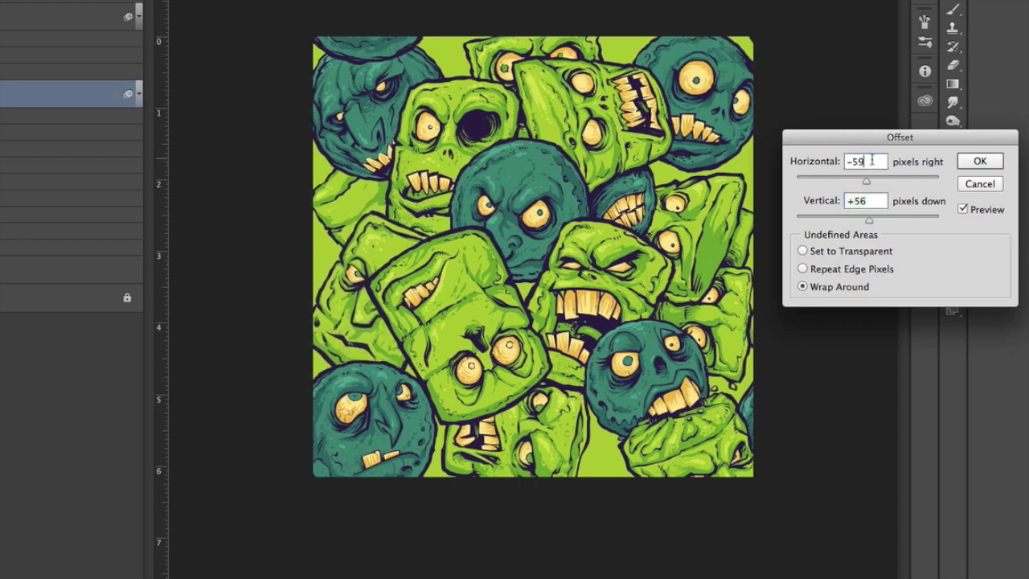
pyautogui.press('Down')
pyautogui.press('Down')
pyautogui.press('Down')
pyautogui.press('Down')
pyautogui.press('Down')
pyautogui.press('Down')
pyautogui.press('Down')
pyautogui.press('Down')
pyautogui.press('Down')
pyautogui.press('Down')
pyautogui.press('Down')
pyautogui.press('Down')
pyautogui.press('Down')
pyautogui.press('Down')
pyautogui.press('Down')
pyautogui.press('Down')
pyautogui.press('Down')
pyautogui.press('Down')
pyautogui.press('Down')
pyautogui.press('Down')
pyautogui.press('Down')
pyautogui.press('Down')
pyautogui.press('Down')
pyautogui.press('Down')
pyautogui.press('Down')
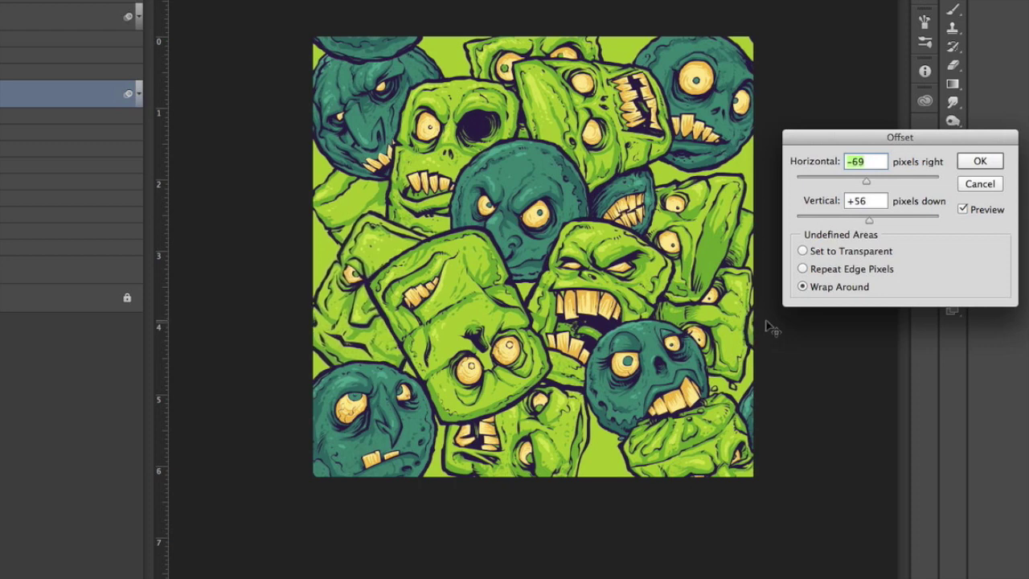
pyautogui.press('Down')
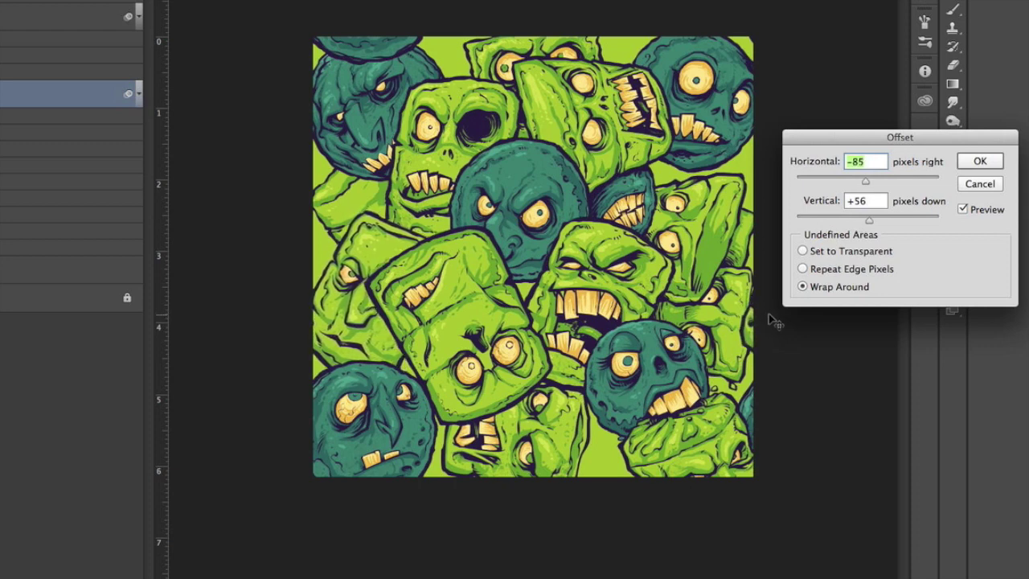
pyautogui.click(979, 161)
# Step: Convert the Folder 11 group at the artwork's left edge to a smart object and move its face slightly inward
pyautogui.keyDown('super'); pyautogui.click(330, 220); pyautogui.keyUp('super')
pyautogui.rightClick(96, 199)
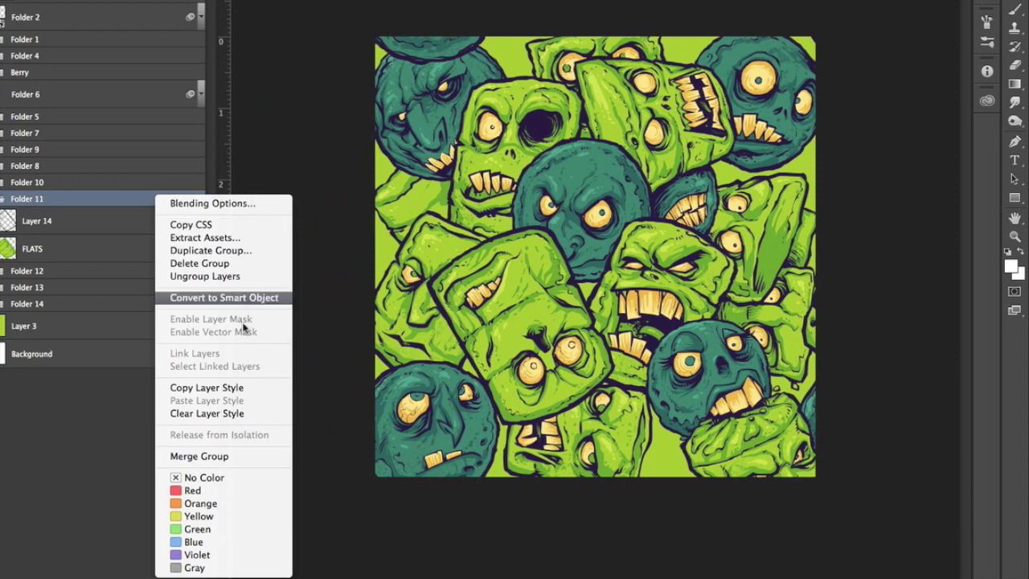
pyautogui.click(233, 298)
pyautogui.moveTo(429, 233); pyautogui.dragTo(441, 235)
# Step: Apply the Offset filter to Folder 11 with -102 pixels horizontal, +53 pixels vertical and wrap-around
pyautogui.click(298, 1)
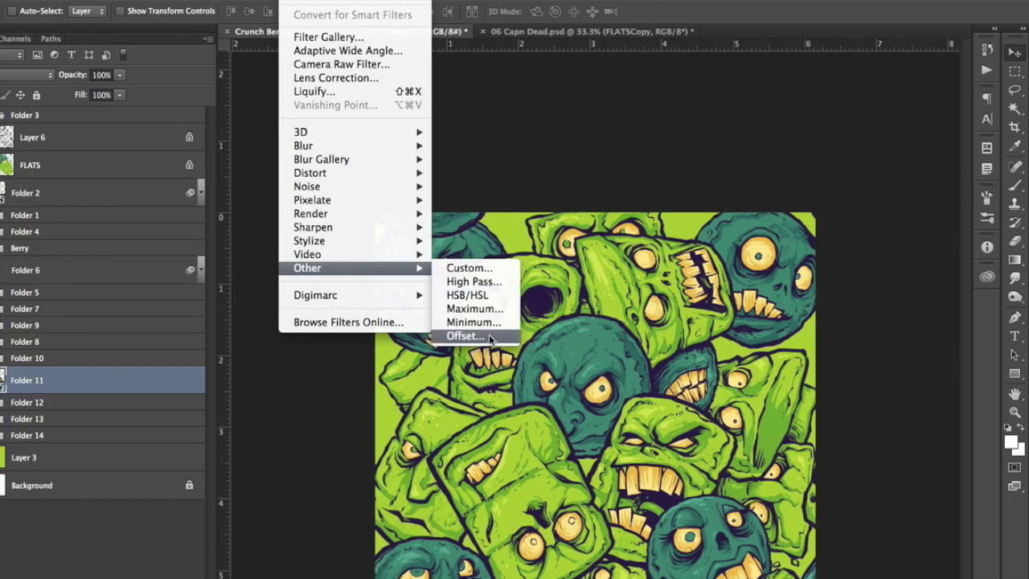
pyautogui.click(488, 337)
pyautogui.hotkey('shift', 'Down')
pyautogui.hotkey('shift', 'Down')
pyautogui.hotkey('shift', 'Down')
pyautogui.hotkey('shift', 'Down')
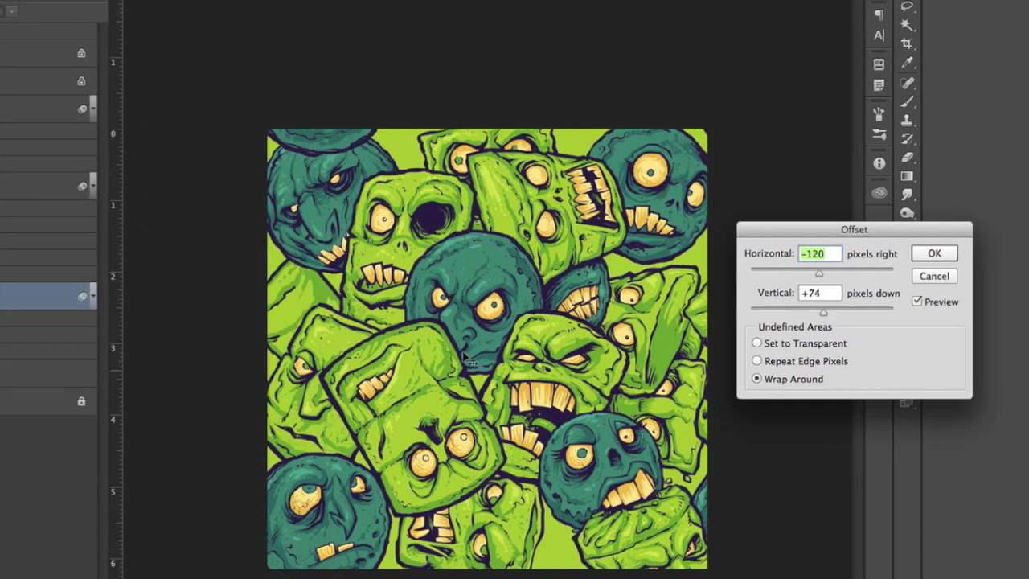
pyautogui.moveTo(332, 344); pyautogui.dragTo(335, 338)
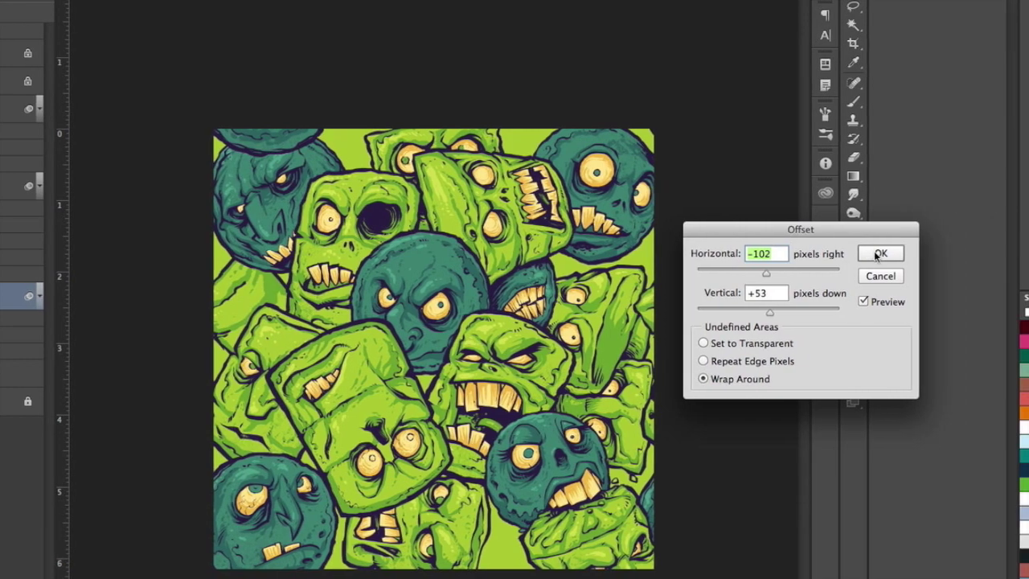
pyautogui.click(879, 254)
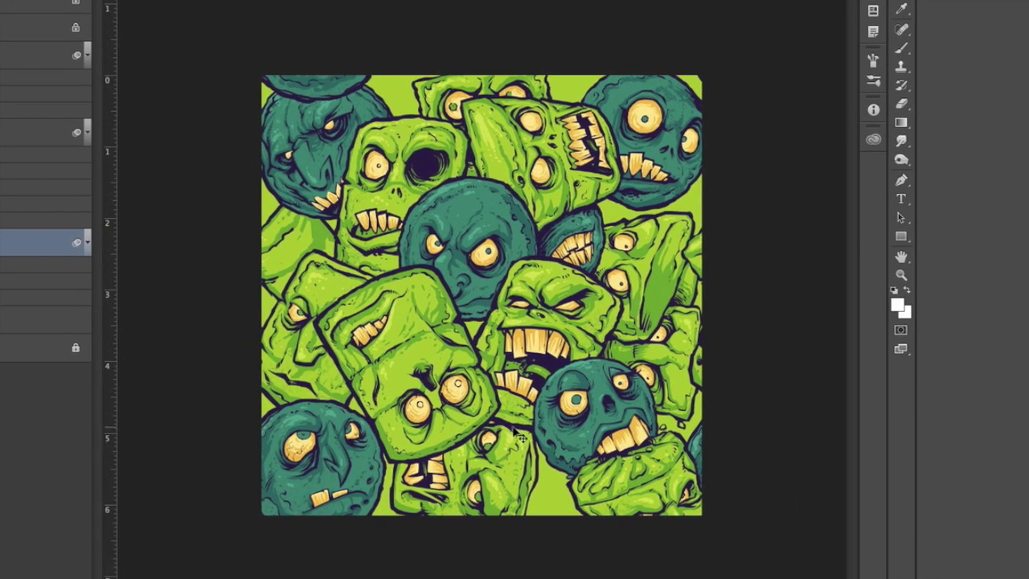
# Step: Try moving the Folder 13 green face at the artwork's bottom edge, undoing each move
pyautogui.keyDown('shift'); pyautogui.click(514, 434); pyautogui.keyUp('shift')
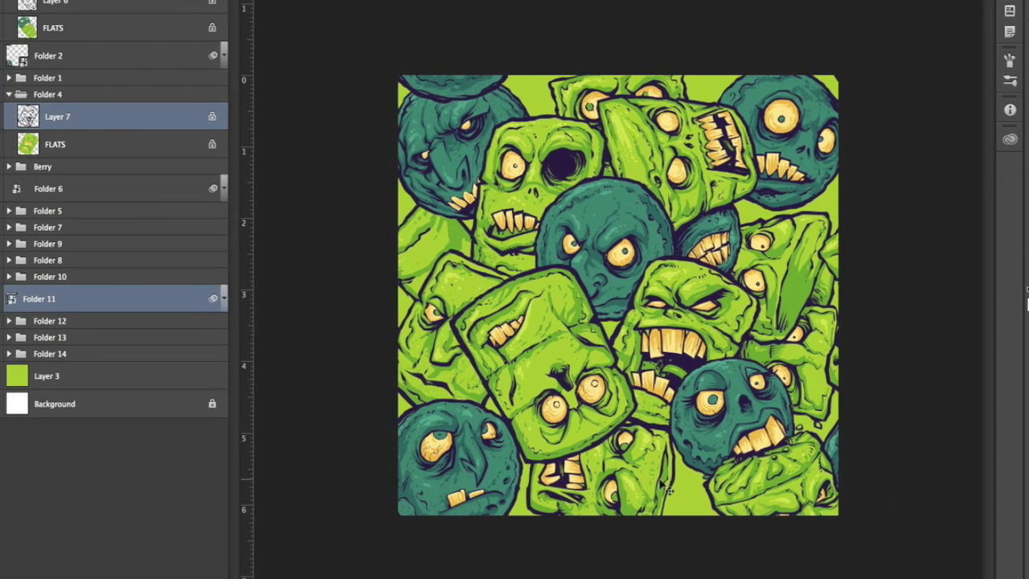
pyautogui.keyDown('shift'); pyautogui.click(519, 442); pyautogui.keyUp('shift')
pyautogui.click(89, 358)
pyautogui.click(12, 337)
pyautogui.click(11, 338)
pyautogui.click(28, 337)
pyautogui.moveTo(631, 474); pyautogui.dragTo(587, 176)
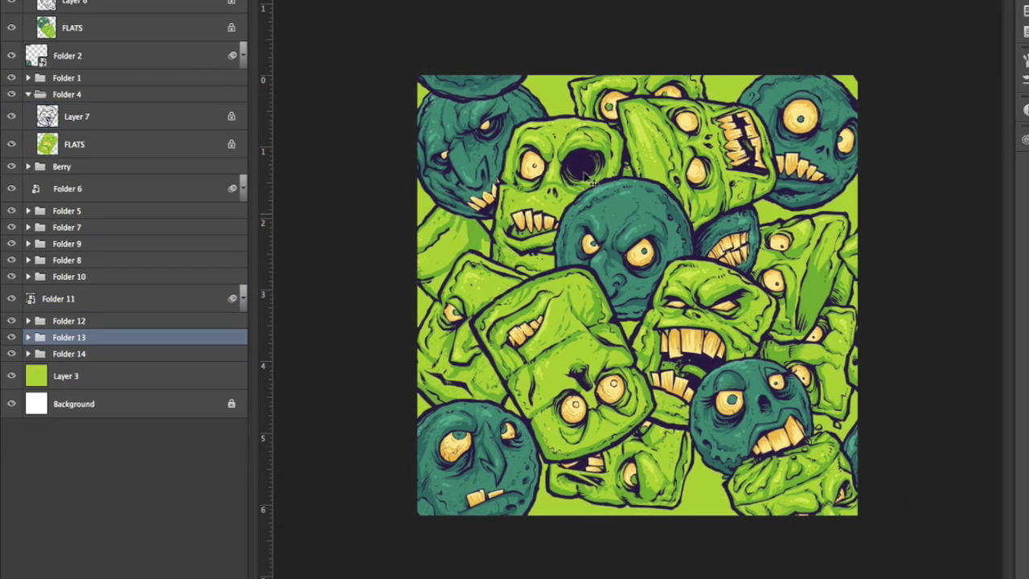
pyautogui.hotkey('ctrl', 'z')
pyautogui.moveTo(631, 475); pyautogui.dragTo(675, 109)
pyautogui.hotkey('ctrl', 'z')
pyautogui.click(515, 334)
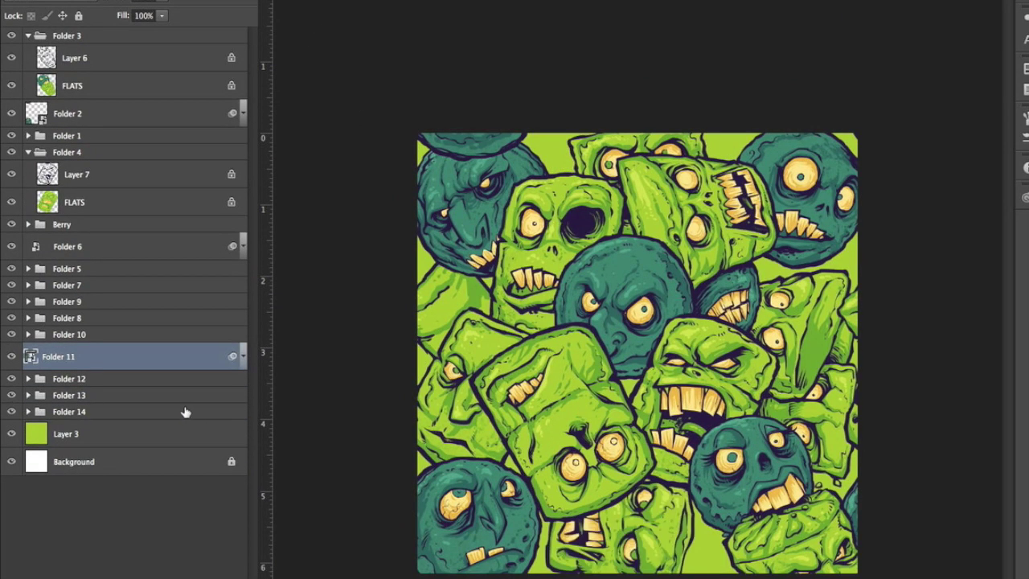
# Step: Convert the Folder 13 group to a smart object and start the Offset filter on it
pyautogui.click(181, 395)
pyautogui.rightClick(178, 396)
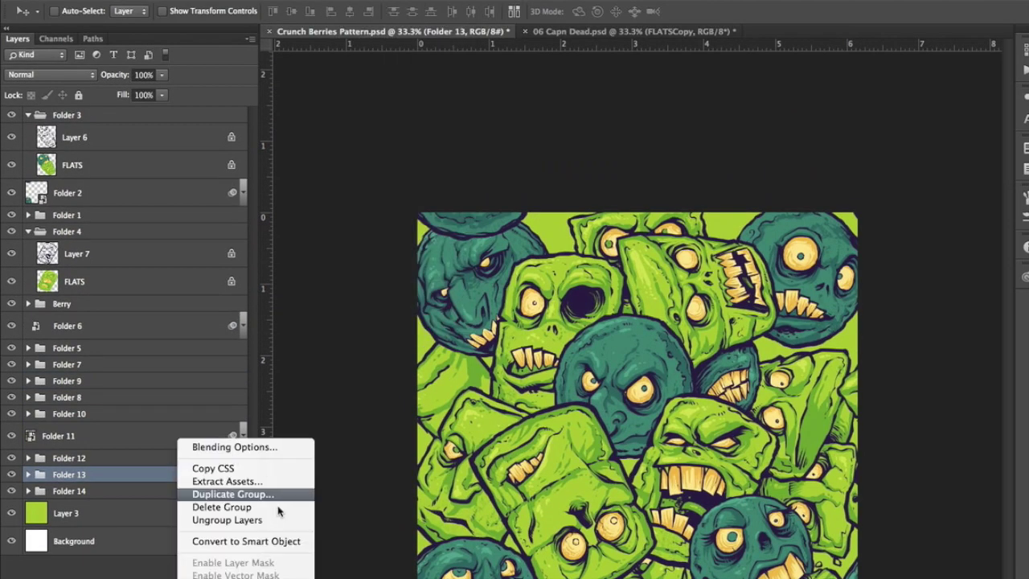
pyautogui.click(270, 541)
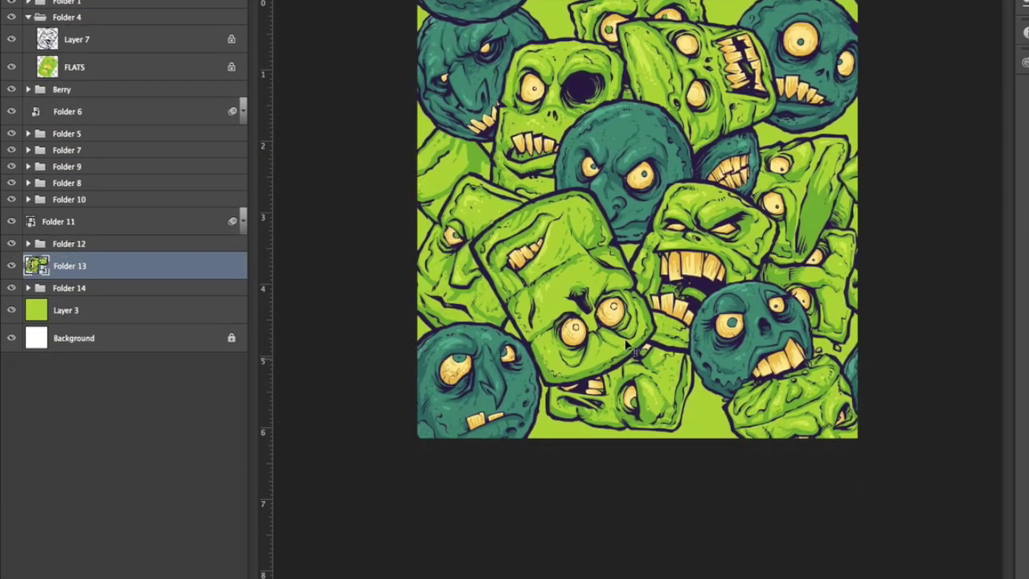
pyautogui.click(336, 3)
pyautogui.moveTo(409, 270)
pyautogui.click(506, 336)
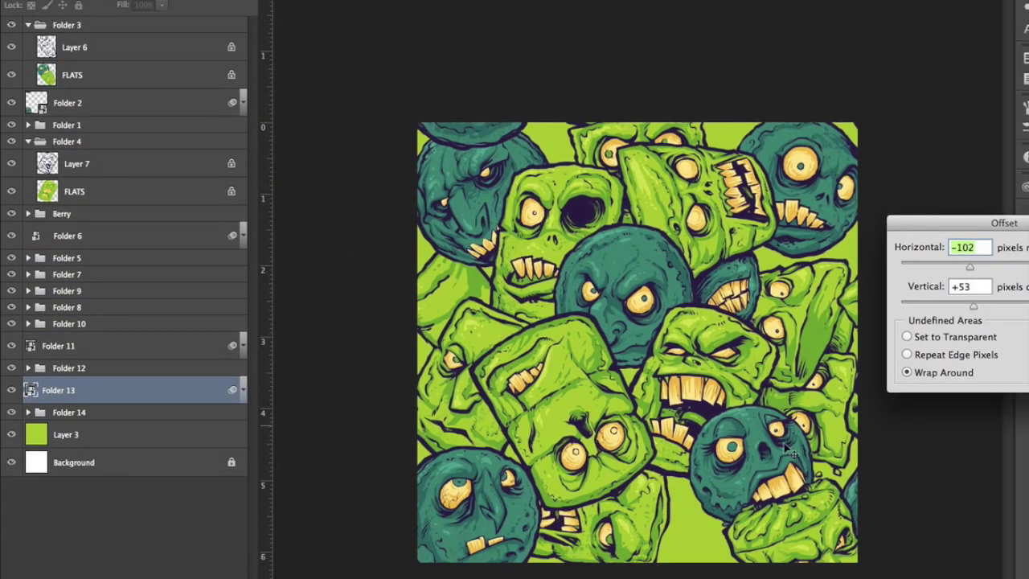
# Step: Offset the Folder 13 face by +39 pixels horizontally and +62 pixels vertically with wrap-around and apply the filter
pyautogui.moveTo(786, 449); pyautogui.dragTo(812, 457)
pyautogui.moveTo(974, 306); pyautogui.dragTo(973, 307)
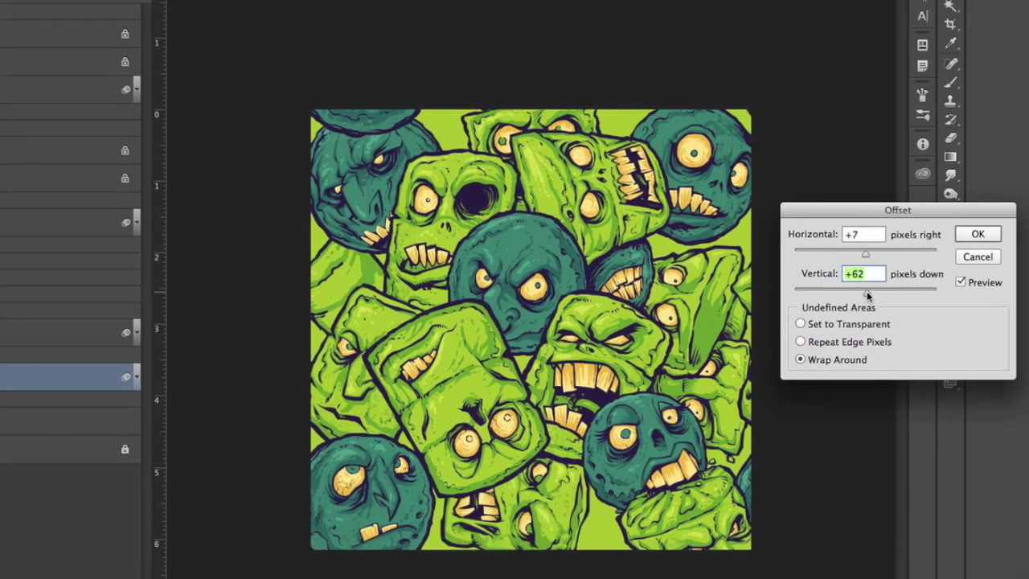
pyautogui.moveTo(868, 296); pyautogui.dragTo(867, 295)
pyautogui.moveTo(865, 255); pyautogui.dragTo(867, 256)
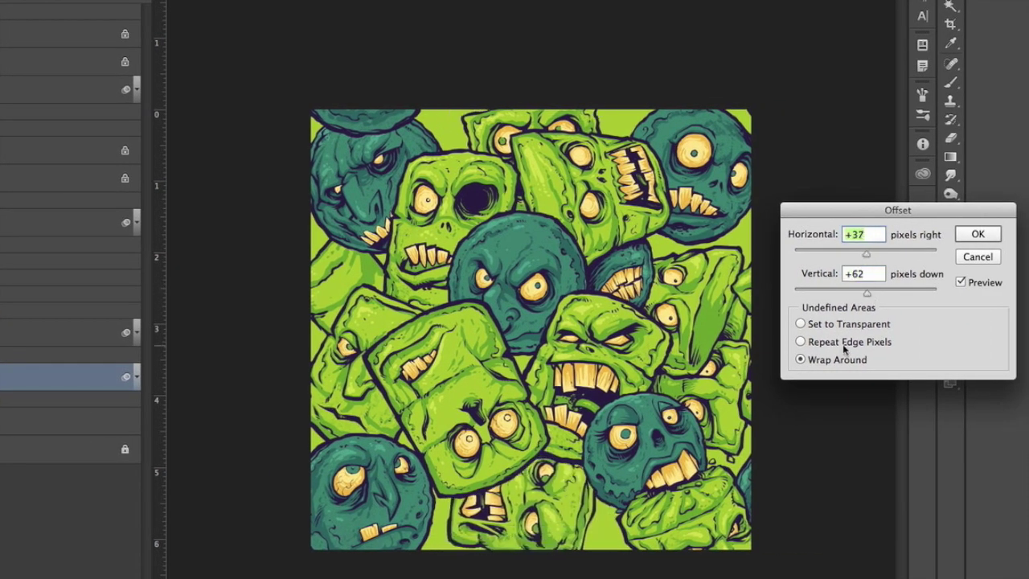
pyautogui.press('Return')
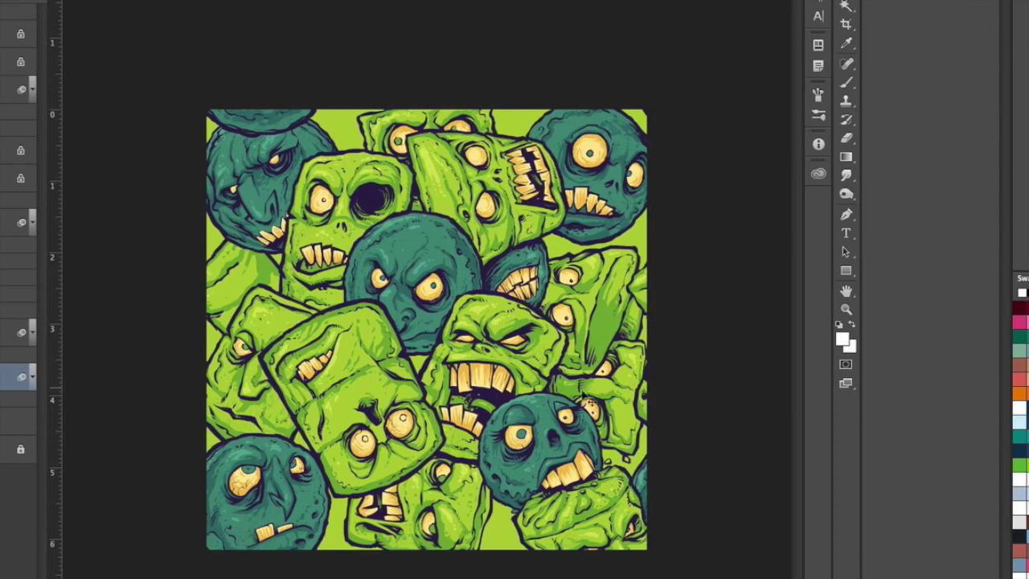
# Step: Move the Folder 3 faces inward from the artwork's lower-right corner and convert the group to a smart object
pyautogui.click(12, 11)
pyautogui.moveTo(559, 454); pyautogui.dragTo(498, 342)
pyautogui.rightClick(5, 11)
pyautogui.click(48, 92)
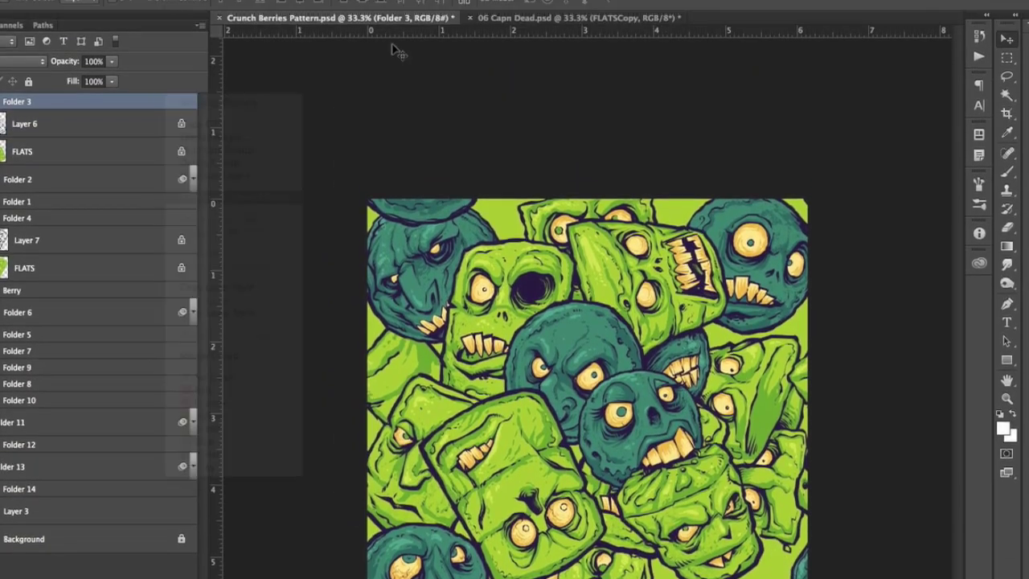
pyautogui.moveTo(555, 421); pyautogui.dragTo(585, 478)
pyautogui.moveTo(744, 516); pyautogui.dragTo(744, 515)
# Step: Apply the Offset filter to Folder 3 with +156 pixels horizontal, +263 pixels vertical and wrap-around
pyautogui.click(287, 2)
pyautogui.moveTo(354, 270)
pyautogui.click(462, 323)
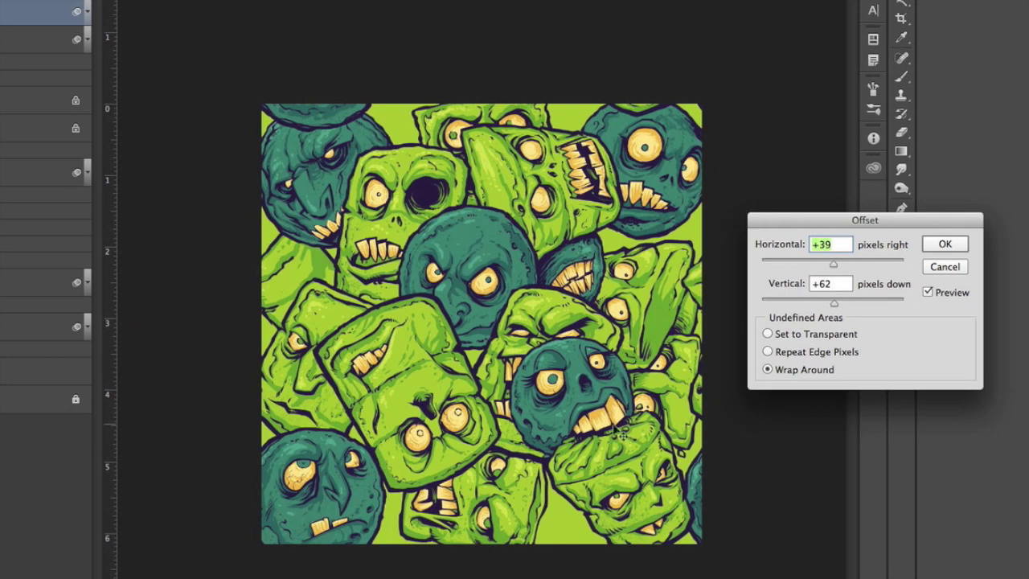
pyautogui.moveTo(618, 429); pyautogui.dragTo(658, 454)
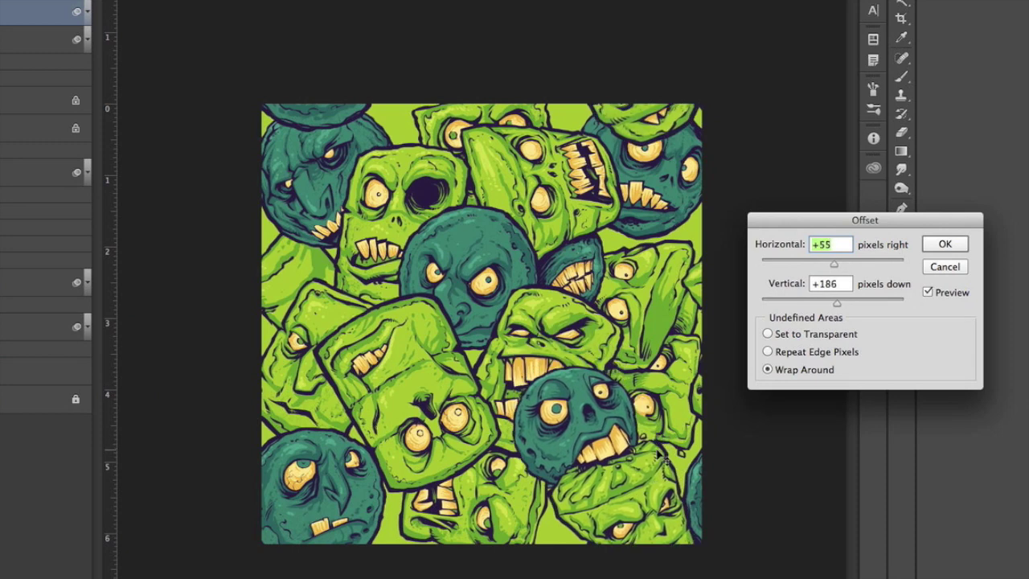
pyautogui.moveTo(678, 496)
pyautogui.mouseDown()
pyautogui.moveTo(667, 493)
pyautogui.moveTo(676, 508)
pyautogui.moveTo(694, 488)
pyautogui.mouseUp()
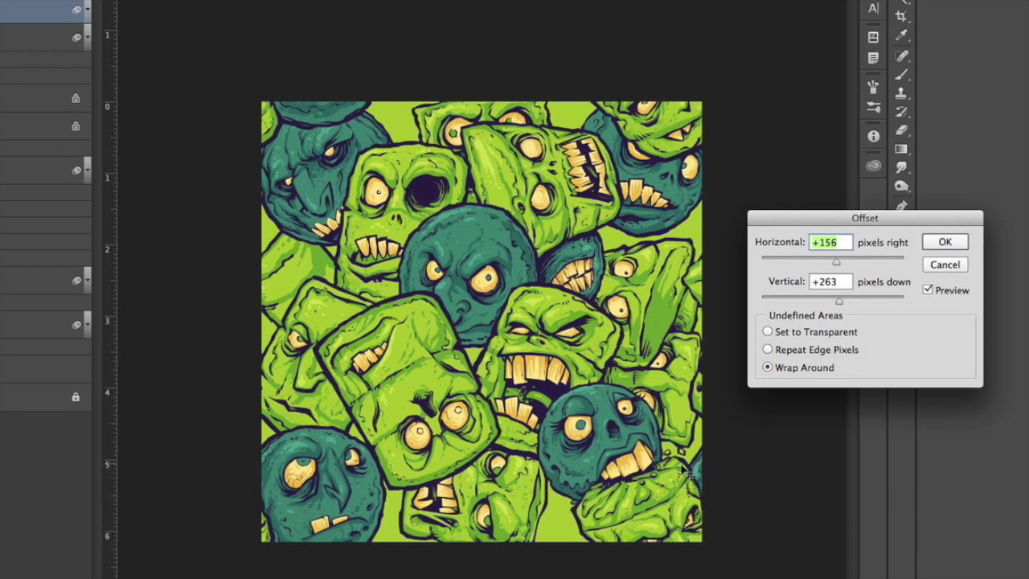
pyautogui.press('Return')
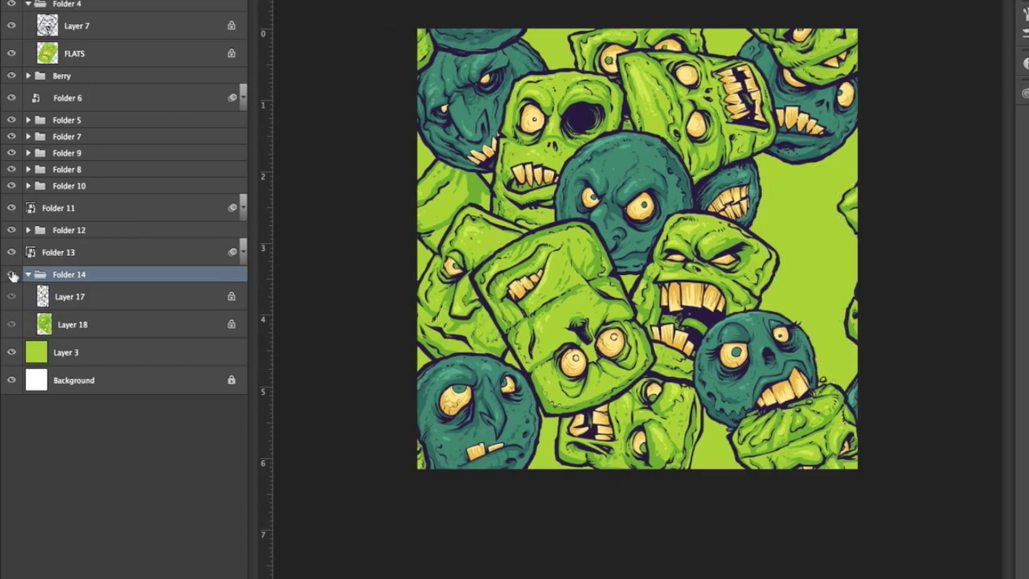
# Step: Convert the Folder 14 group with the two green faces at the artwork's right edge to a smart object
pyautogui.rightClick(108, 278)
pyautogui.click(161, 356)
pyautogui.moveTo(841, 307); pyautogui.dragTo(840, 334)
pyautogui.moveTo(844, 279); pyautogui.dragTo(842, 280)
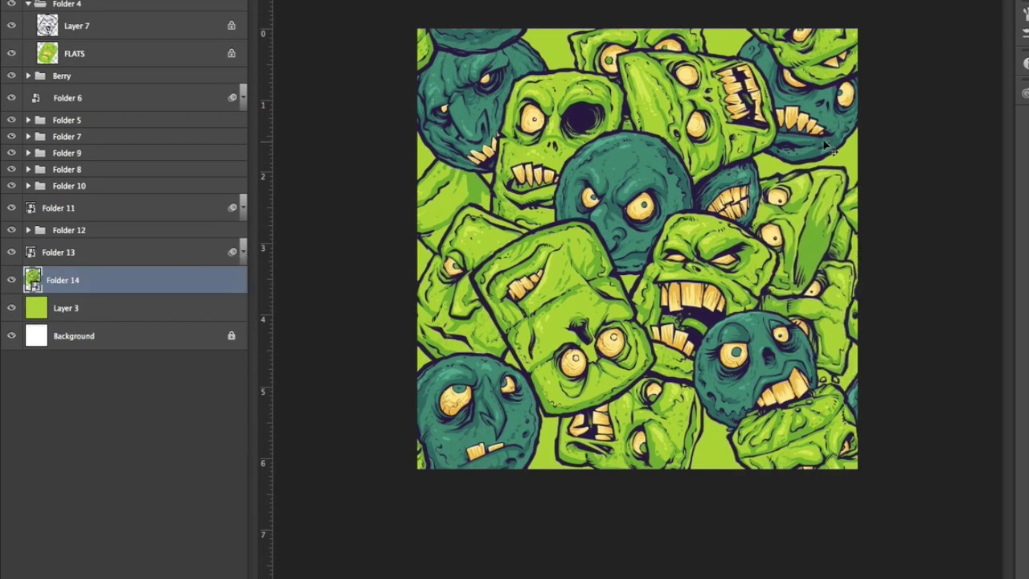
# Step: Convert the Folder 8 group with the teal face at the upper-right edge to a smart object and move it inward
pyautogui.keyDown('super'); pyautogui.click(826, 142); pyautogui.keyUp('super')
pyautogui.click(160, 170)
pyautogui.rightClick(161, 169)
pyautogui.click(213, 247)
pyautogui.moveTo(841, 110); pyautogui.dragTo(823, 141)
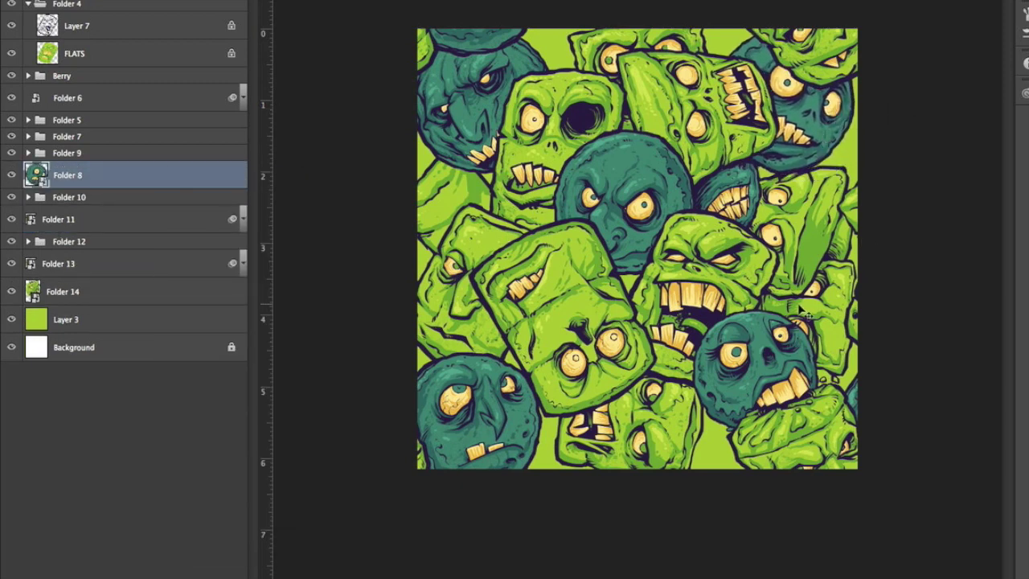
# Step: Convert the Folder 10 group with the green face at the top edge to a smart object and move it down into the canvas
pyautogui.keyDown('super'); pyautogui.click(677, 43); pyautogui.keyUp('super')
pyautogui.click(171, 196)
pyautogui.rightClick(172, 196)
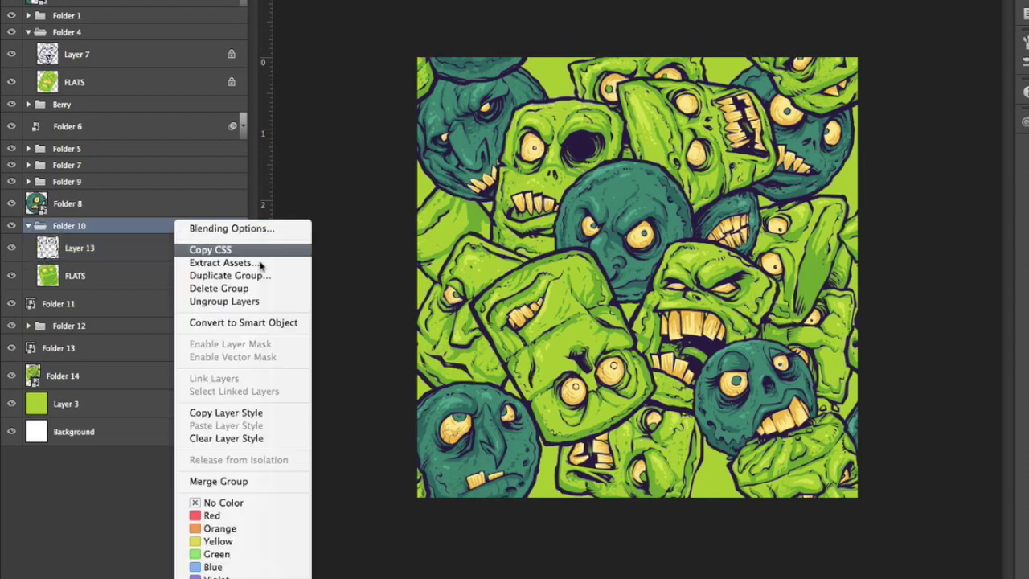
pyautogui.click(250, 292)
pyautogui.moveTo(684, 51); pyautogui.dragTo(684, 98)
# Step: Apply the Offset filter to Folder 10 with -131 pixels horizontal, -95 pixels vertical and wrap-around
pyautogui.click(331, 1)
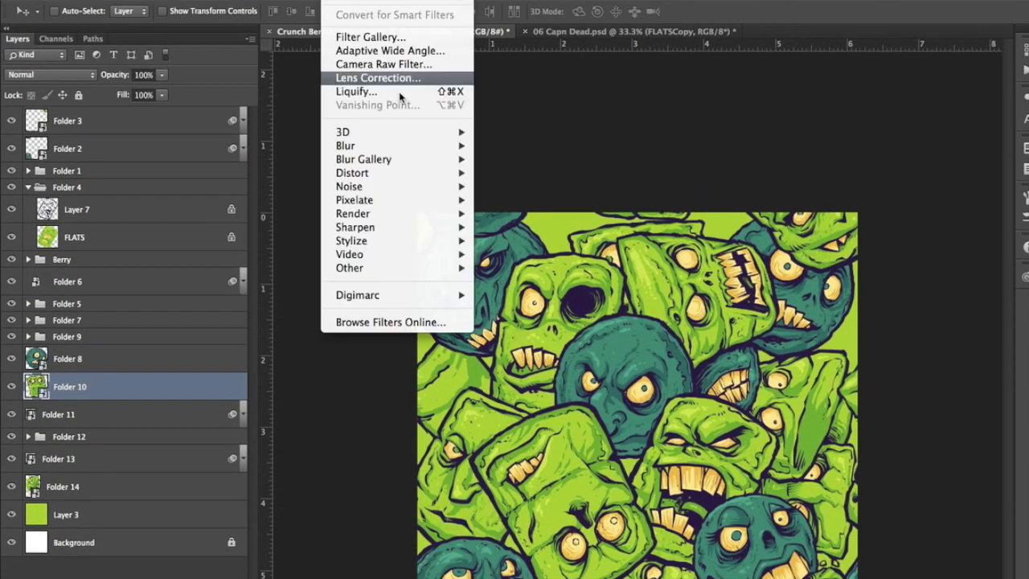
pyautogui.moveTo(353, 268)
pyautogui.click(503, 326)
pyautogui.moveTo(695, 377); pyautogui.dragTo(675, 277)
pyautogui.moveTo(565, 287)
pyautogui.mouseDown()
pyautogui.moveTo(583, 290)
pyautogui.moveTo(588, 277)
pyautogui.moveTo(559, 274)
pyautogui.mouseUp()
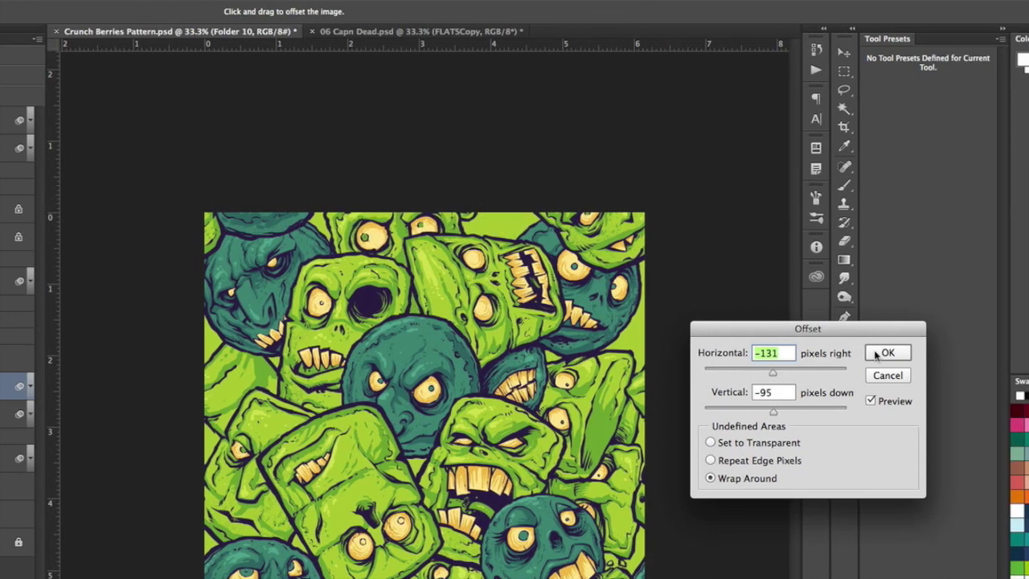
pyautogui.click(981, 352)
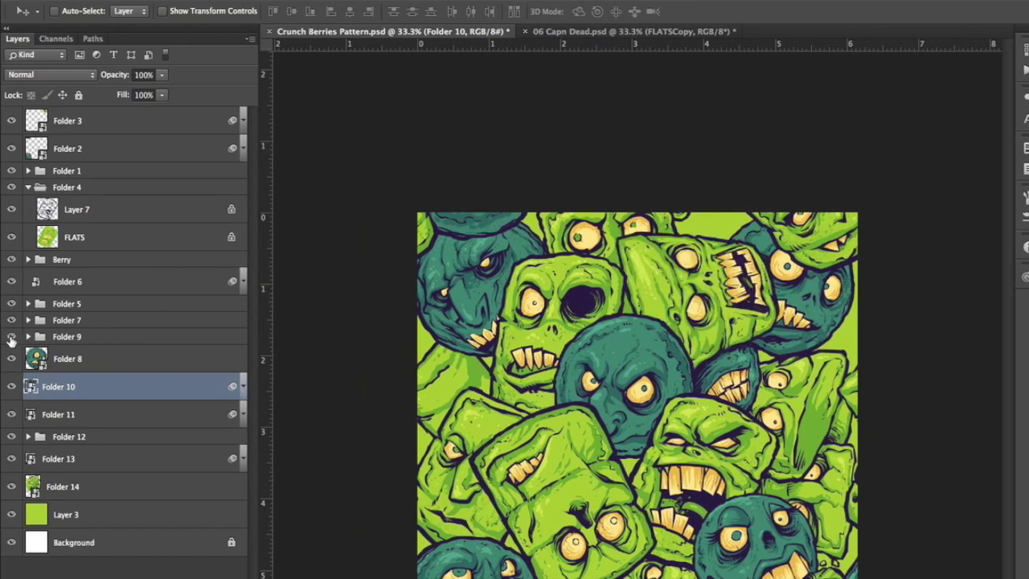
# Step: Convert the Folder 9 and Folder 7 groups to smart objects
pyautogui.rightClick(120, 336)
pyautogui.click(198, 437)
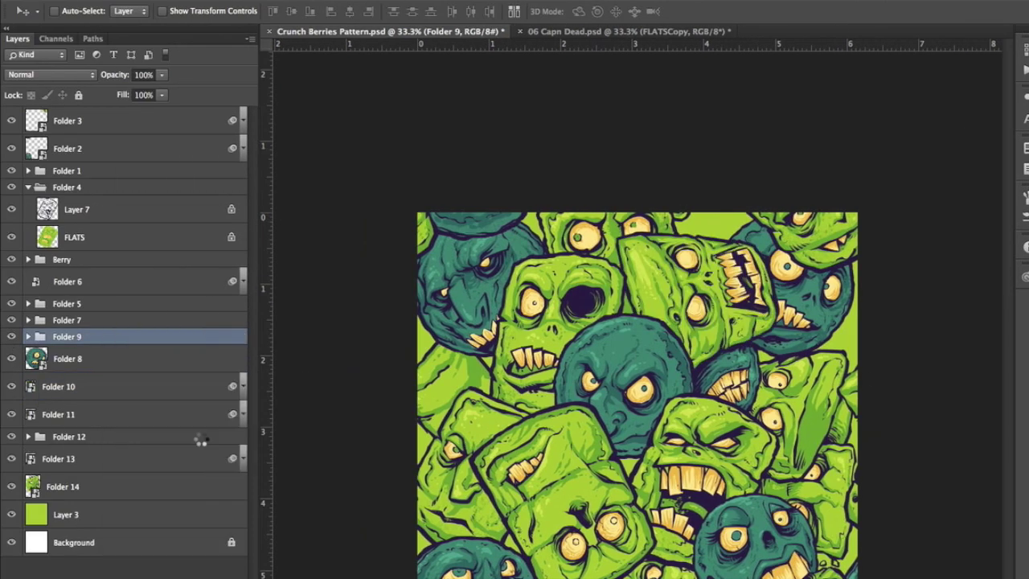
pyautogui.rightClick(229, 320)
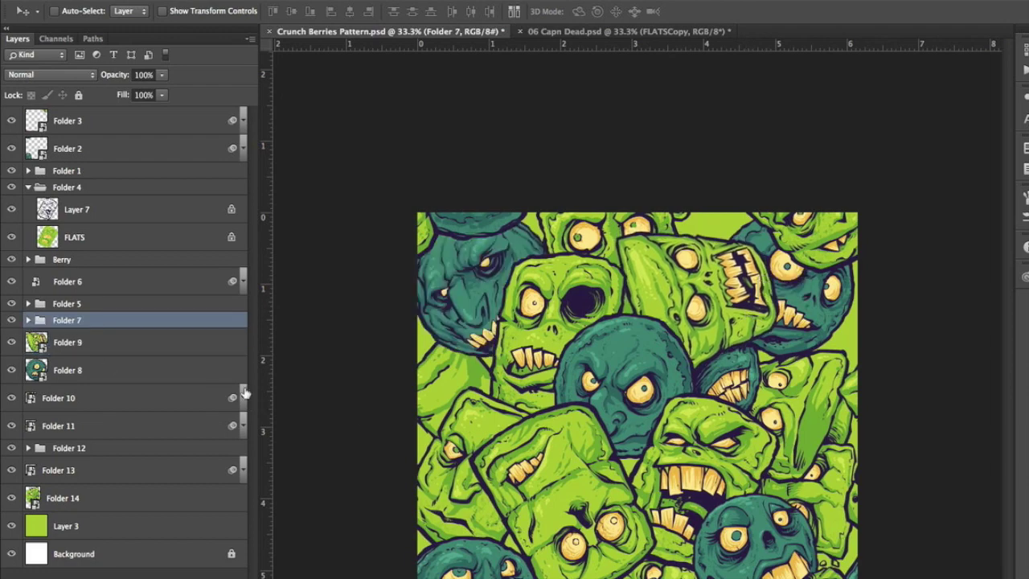
pyautogui.click(296, 419)
# Step: Reposition the Folder 7 teal face and apply the Offset filter with -107 pixels horizontal, -3 pixels vertical and wrap-around
pyautogui.moveTo(493, 271)
pyautogui.mouseDown()
pyautogui.moveTo(504, 283)
pyautogui.moveTo(488, 261)
pyautogui.moveTo(483, 275)
pyautogui.mouseUp()
pyautogui.click(339, 2)
pyautogui.moveTo(400, 268)
pyautogui.click(512, 336)
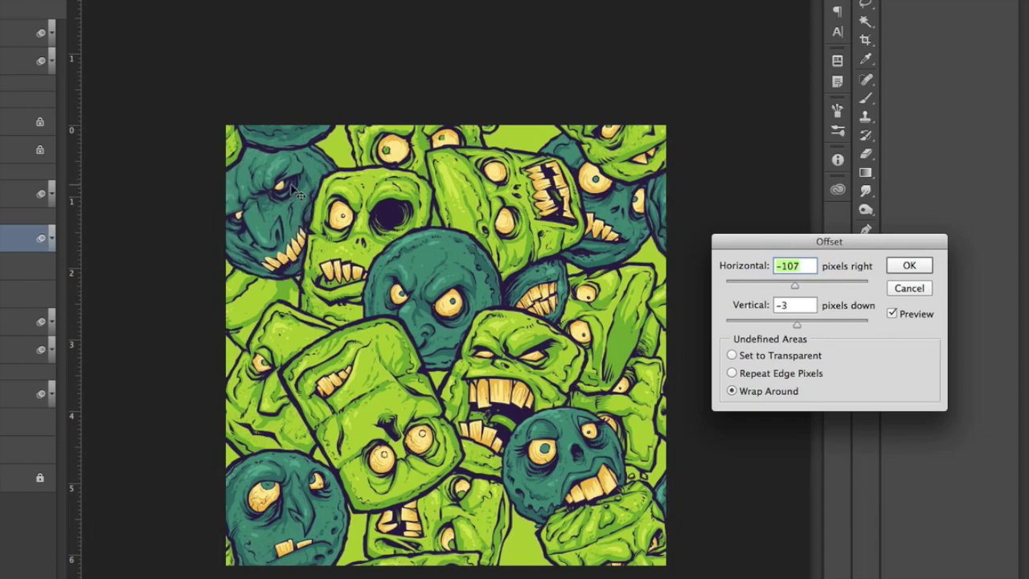
pyautogui.press('Return')
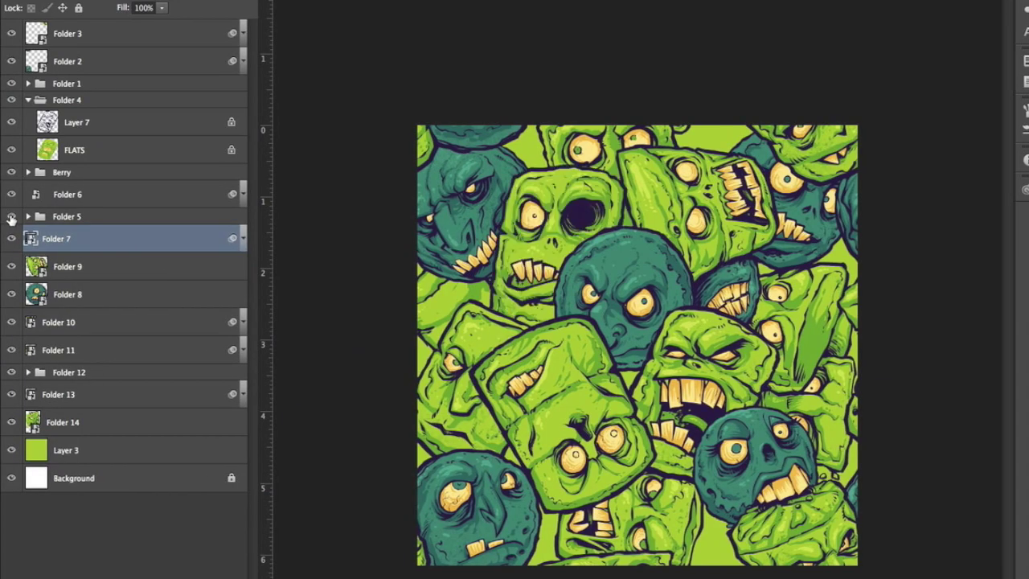
# Step: Convert the Folder 5 and Berry groups to smart objects
pyautogui.rightClick(109, 217)
pyautogui.click(178, 319)
pyautogui.click(94, 173)
pyautogui.rightClick(95, 173)
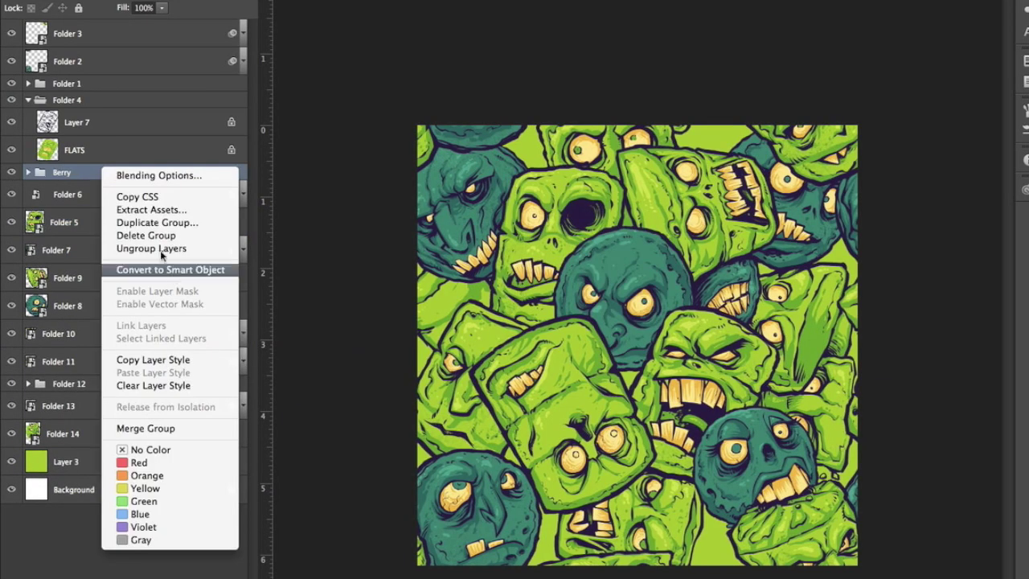
pyautogui.click(169, 264)
# Step: Convert the Folder 4, Folder 1 and Folder 12 groups to smart objects
pyautogui.click(28, 100)
pyautogui.rightClick(100, 100)
pyautogui.click(166, 199)
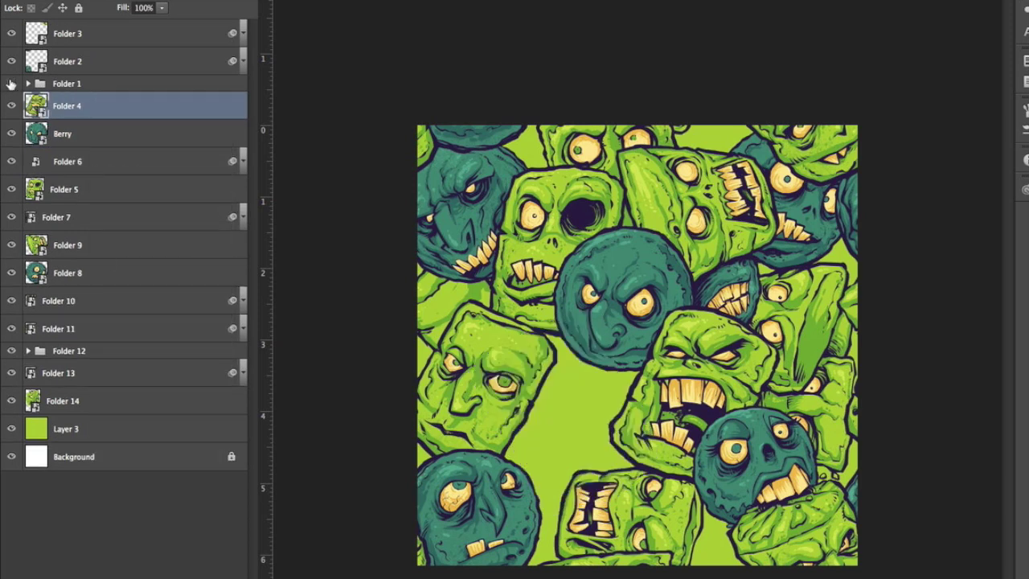
pyautogui.rightClick(99, 83)
pyautogui.click(169, 184)
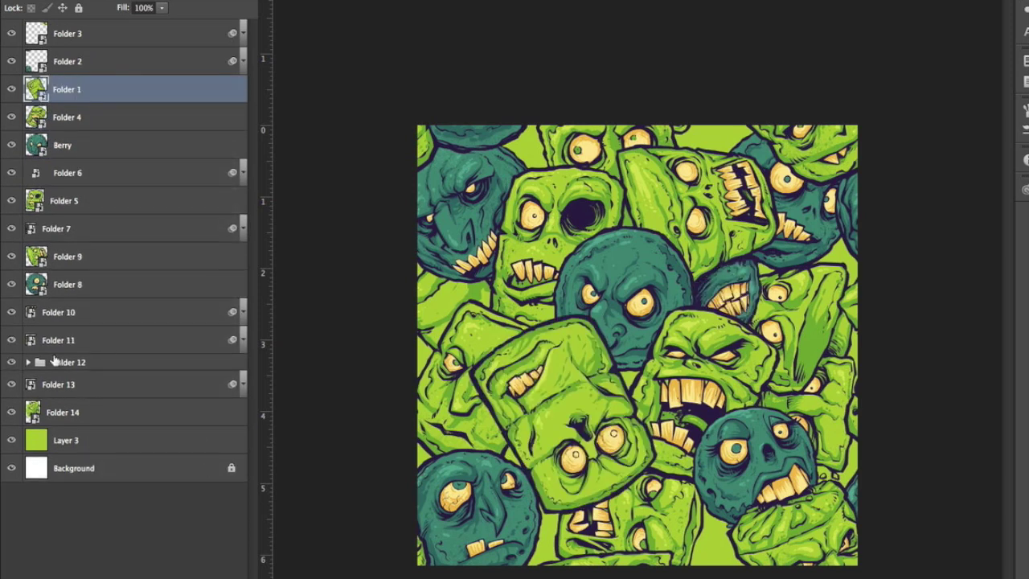
pyautogui.rightClick(99, 355)
pyautogui.click(169, 454)
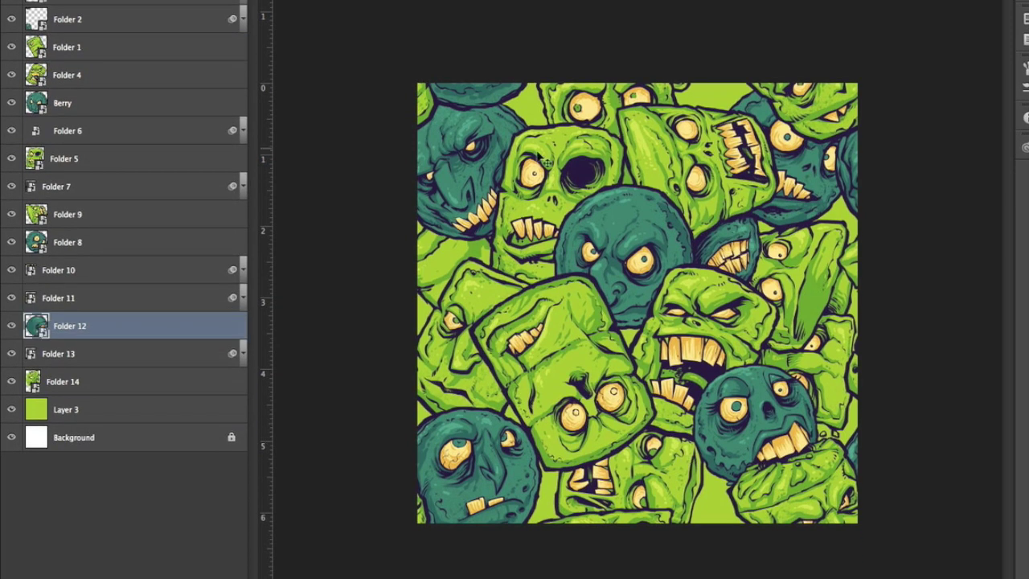
# Step: Duplicate the Folder 5 one-eyed face into the gap at the artwork's lower edge and place the copy directly above Layer 3
pyautogui.click(462, 321)
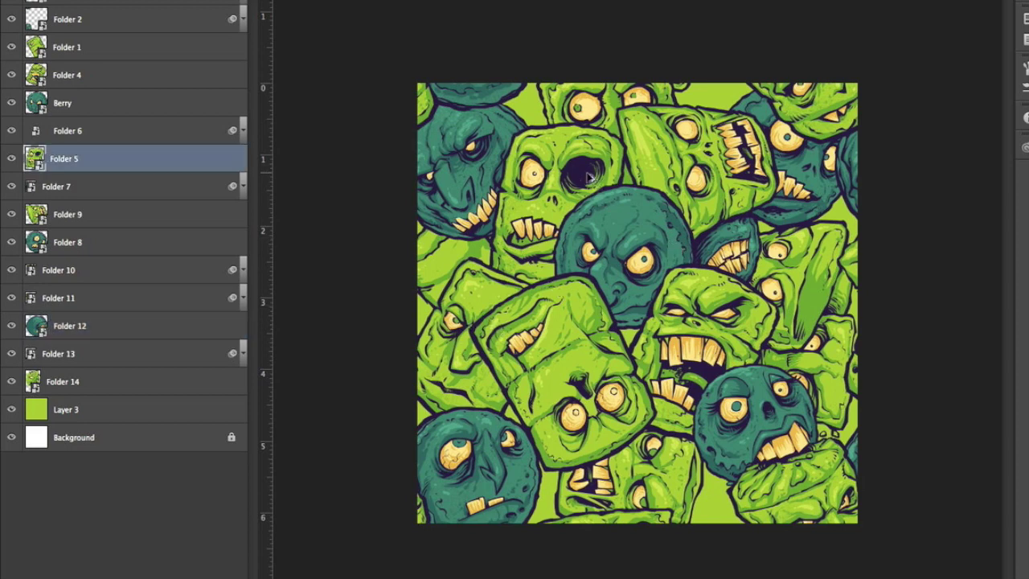
pyautogui.moveTo(589, 177); pyautogui.dragTo(740, 430)
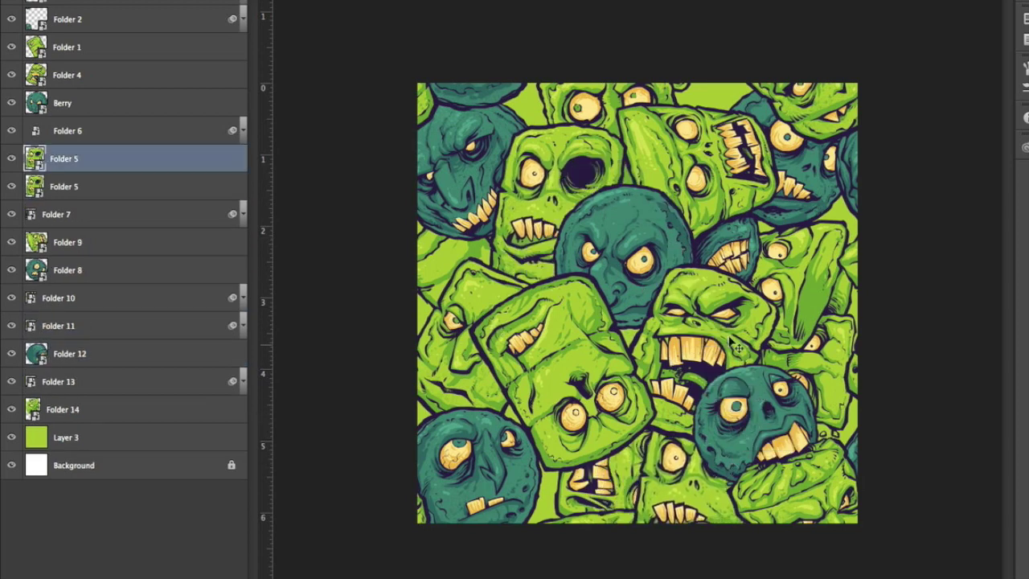
pyautogui.moveTo(221, 161); pyautogui.dragTo(193, 422)
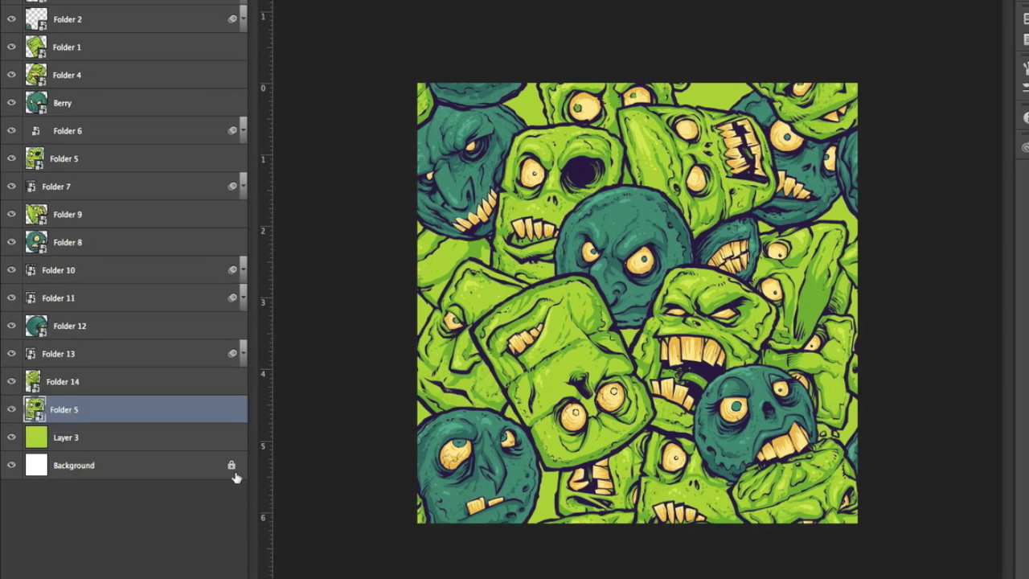
# Step: Rotate the Folder 5 copy and position it so its eye fills the gap near the lower-right edge
pyautogui.press('super+t')
pyautogui.moveTo(733, 314); pyautogui.dragTo(679, 556)
pyautogui.moveTo(781, 371); pyautogui.dragTo(776, 346)
pyautogui.press('Return')
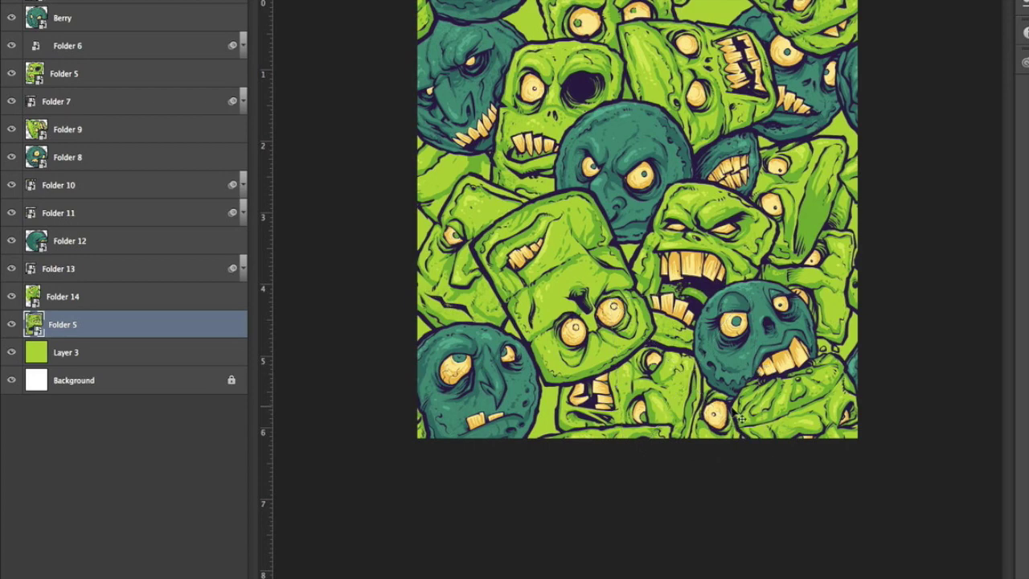
pyautogui.moveTo(734, 413); pyautogui.dragTo(729, 377)
# Step: Apply the Offset filter to the Folder 5 copy with 0 pixels horizontal, +192 pixels vertical and wrap-around
pyautogui.click(349, 2)
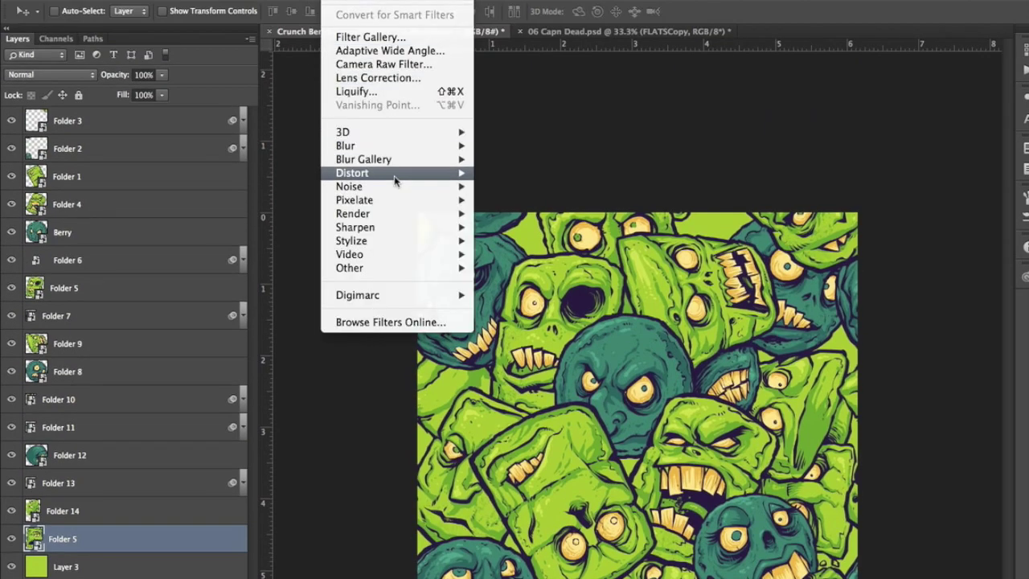
pyautogui.moveTo(425, 268)
pyautogui.click(507, 335)
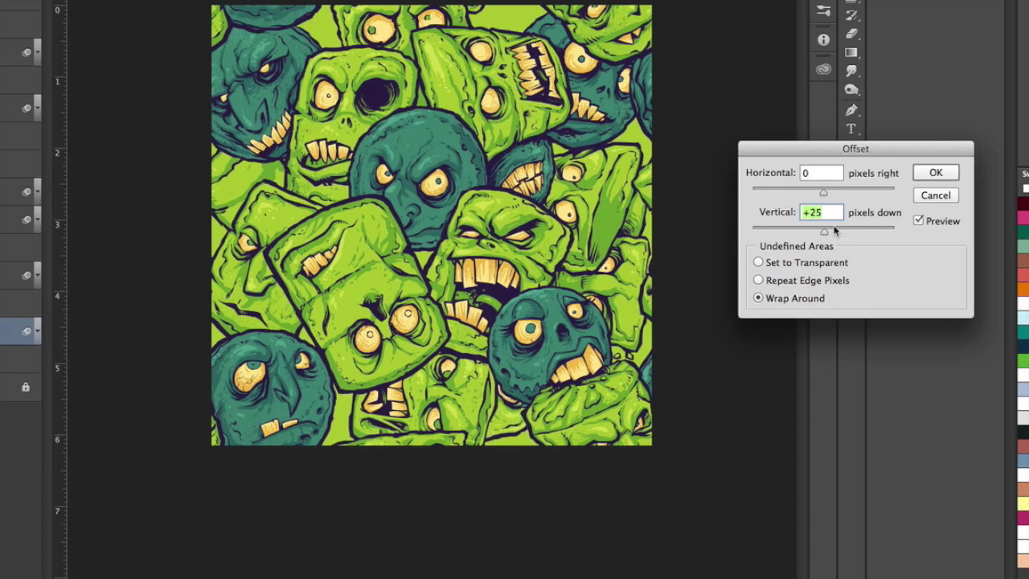
pyautogui.press('Up')
pyautogui.press('Up')
pyautogui.press('Up')
pyautogui.press('Up')
pyautogui.press('Up')
pyautogui.press('Up')
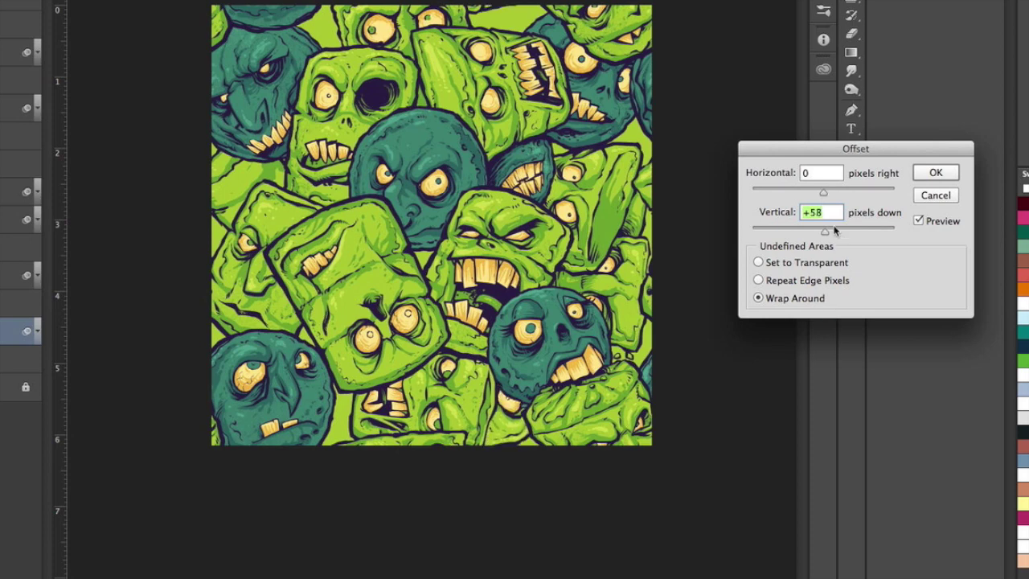
pyautogui.press('Up')
pyautogui.press('Up')
pyautogui.press('Up')
pyautogui.press('Up')
pyautogui.press('Up')
pyautogui.press('Up')
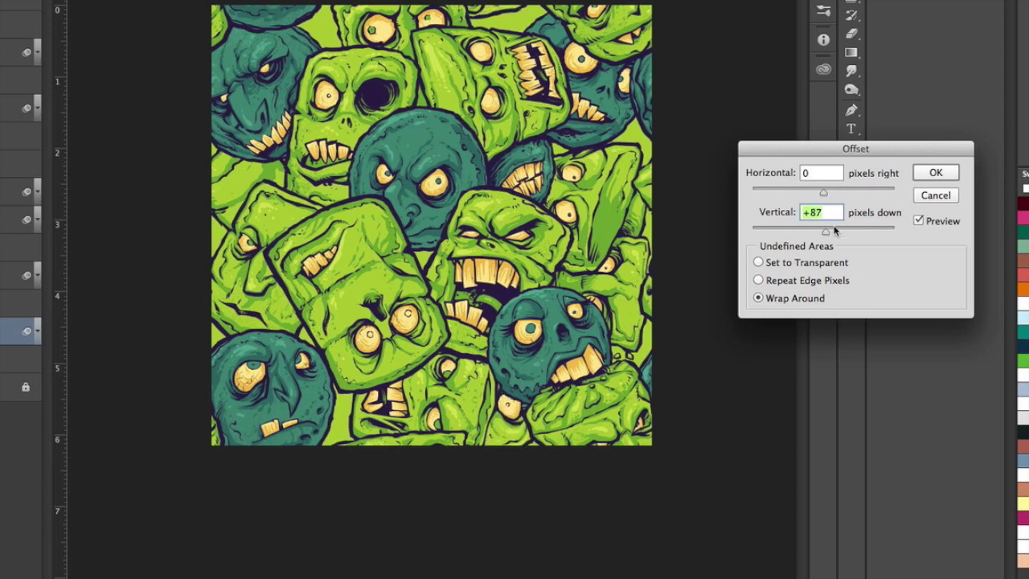
pyautogui.press('Up')
pyautogui.press('Up')
pyautogui.press('Up')
pyautogui.press('Up')
pyautogui.press('Up')
pyautogui.press('Up')
pyautogui.press('Up')
pyautogui.press('Up')
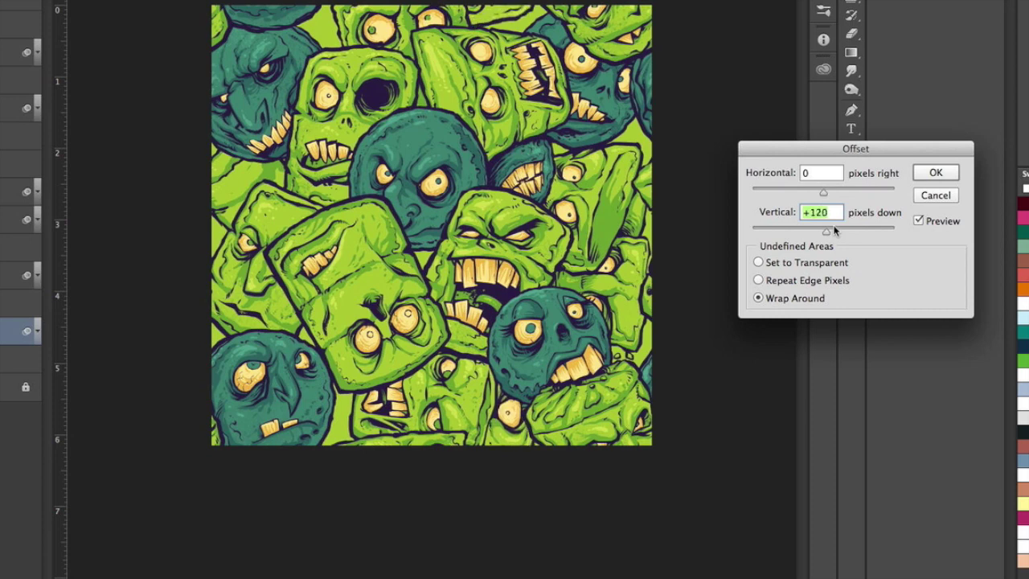
pyautogui.press('Up')
pyautogui.press('Up')
pyautogui.press('Up')
pyautogui.press('Up')
pyautogui.press('Up')
pyautogui.press('Up')
pyautogui.press('Up')
pyautogui.press('Up')
pyautogui.press('Up')
pyautogui.press('Up')
pyautogui.press('Up')
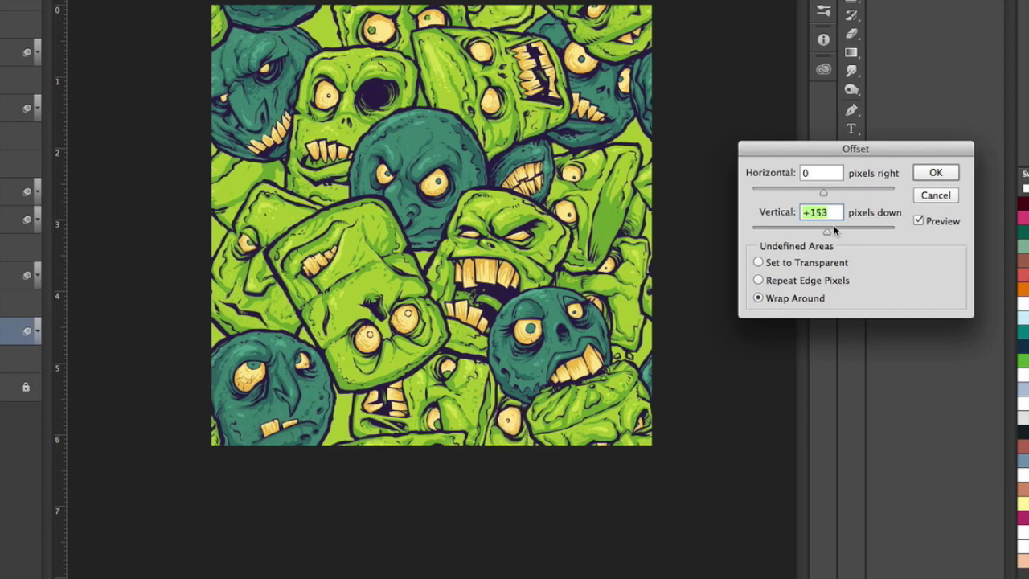
pyautogui.press('Up')
pyautogui.press('Up')
pyautogui.press('Up')
pyautogui.press('Up')
pyautogui.press('Up')
pyautogui.press('Up')
pyautogui.press('Up')
pyautogui.press('Up')
pyautogui.press('Up')
pyautogui.press('Up')
pyautogui.press('Up')
pyautogui.press('Up')
pyautogui.press('Up')
pyautogui.press('Up')
pyautogui.press('Up')
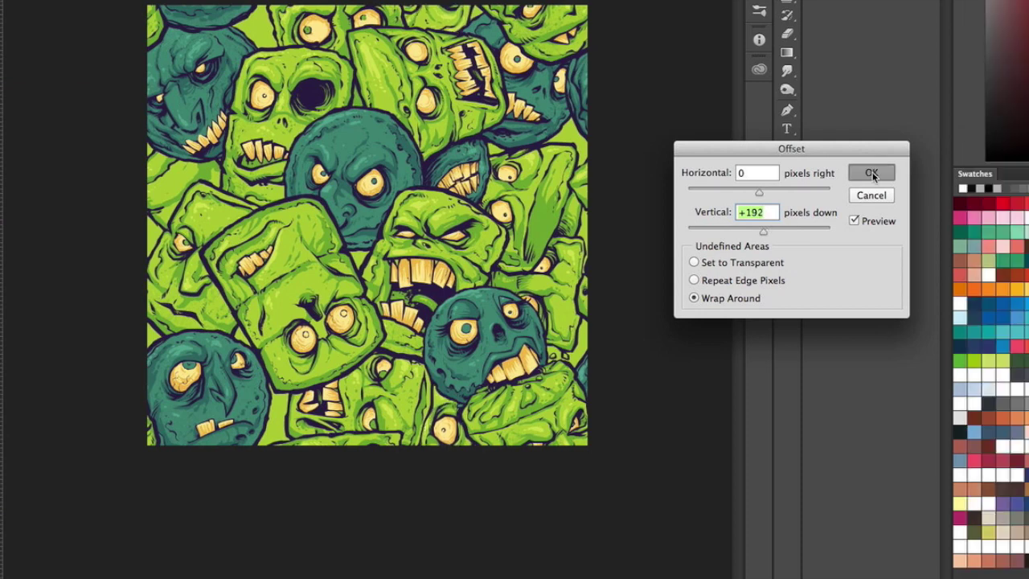
pyautogui.click(935, 172)
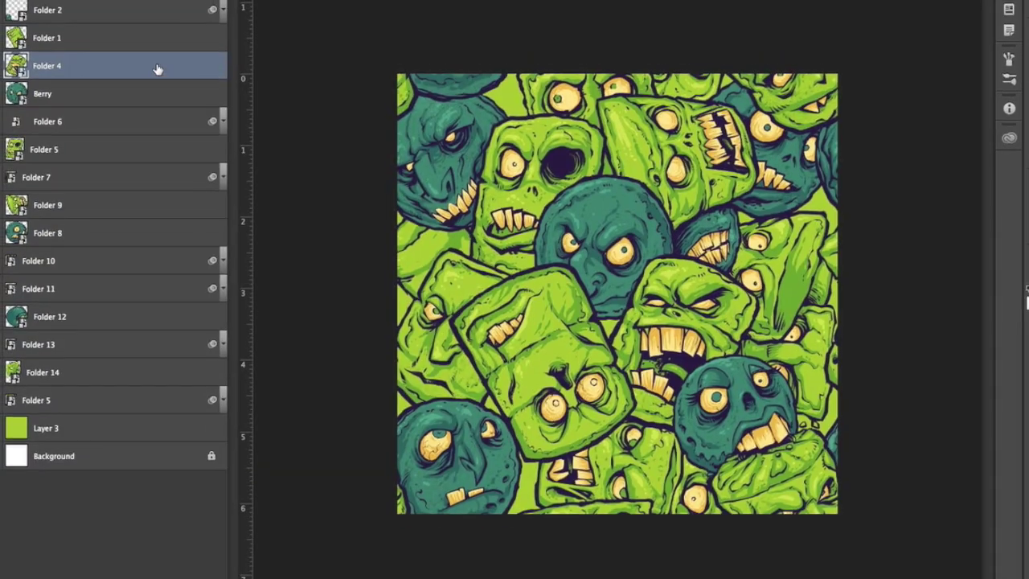
# Step: Duplicate Folder 4 to directly above Layer 3, move the copy toward the artwork's upper-left area and flip it vertically
pyautogui.moveTo(156, 69); pyautogui.dragTo(156, 417)
pyautogui.moveTo(722, 367); pyautogui.dragTo(575, 165)
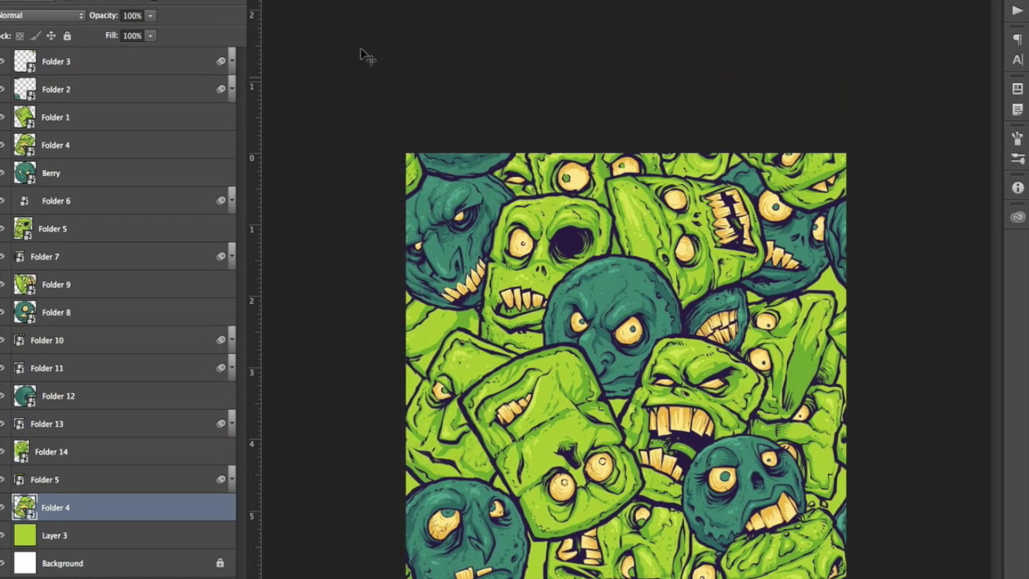
pyautogui.click(145, 2)
pyautogui.moveTo(213, 280)
pyautogui.click(359, 442)
pyautogui.moveTo(620, 326); pyautogui.dragTo(602, 317)
# Step: Rotate the flipped Folder 4 copy to about 57° and move it over the artwork's upper-left corner
pyautogui.press('super+t')
pyautogui.moveTo(803, 199); pyautogui.dragTo(743, 394)
pyautogui.moveTo(593, 278)
pyautogui.mouseDown()
pyautogui.moveTo(561, 288)
pyautogui.moveTo(595, 263)
pyautogui.mouseUp()
pyautogui.moveTo(656, 223); pyautogui.dragTo(664, 241)
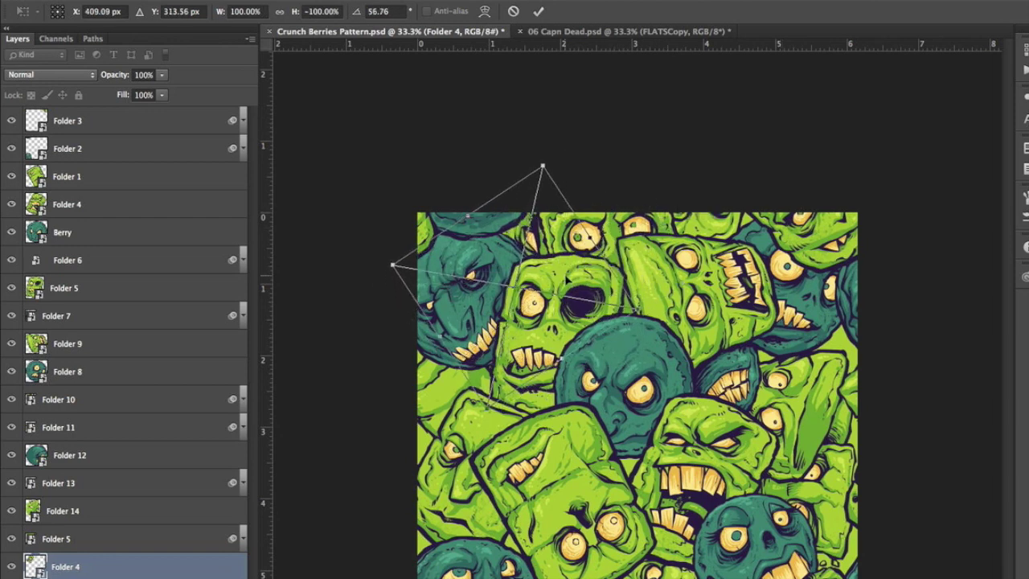
pyautogui.moveTo(565, 280); pyautogui.dragTo(533, 240)
pyautogui.moveTo(546, 201); pyautogui.dragTo(552, 202)
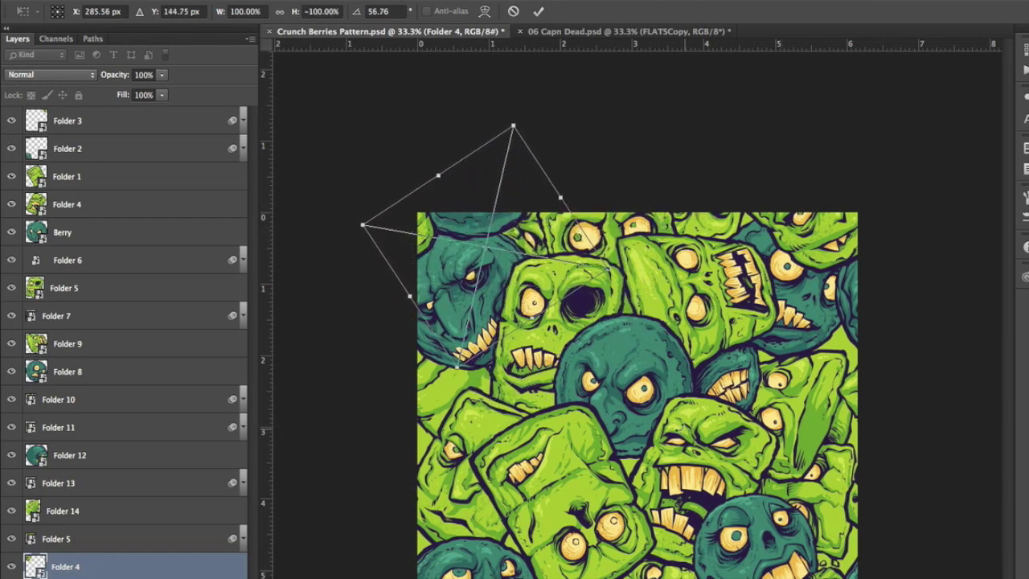
pyautogui.press('Return')
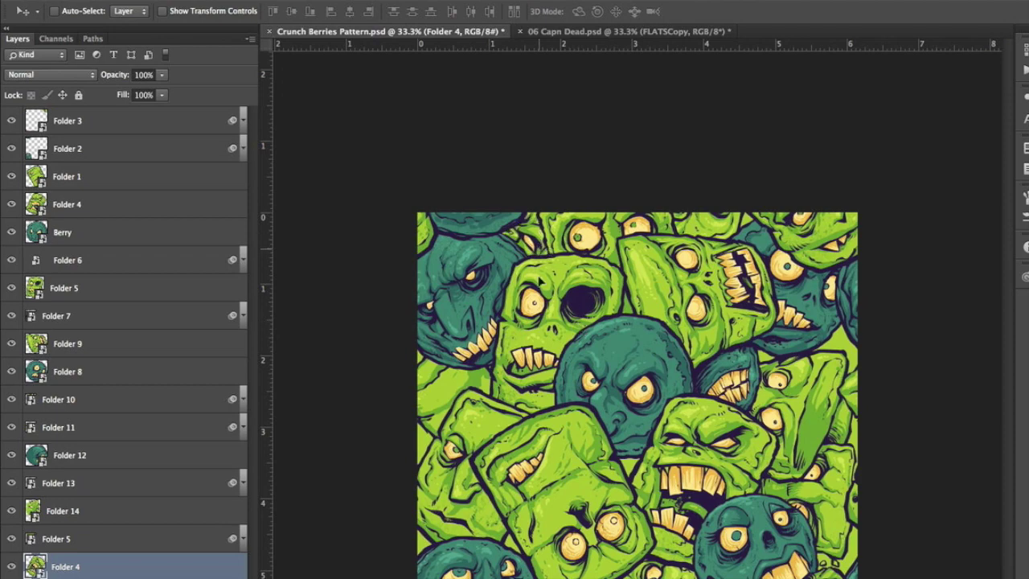
# Step: Shift the Folder 4 copy inward and apply the Offset filter with 0 pixels horizontal, -306 pixels vertical and wrap-around
pyautogui.moveTo(540, 281); pyautogui.dragTo(603, 306)
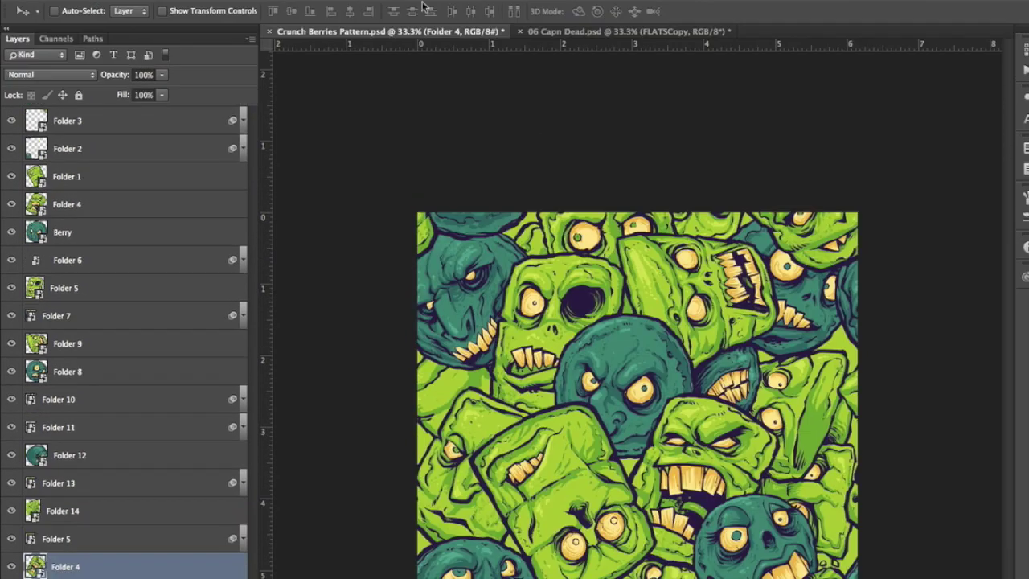
pyautogui.click(347, 0)
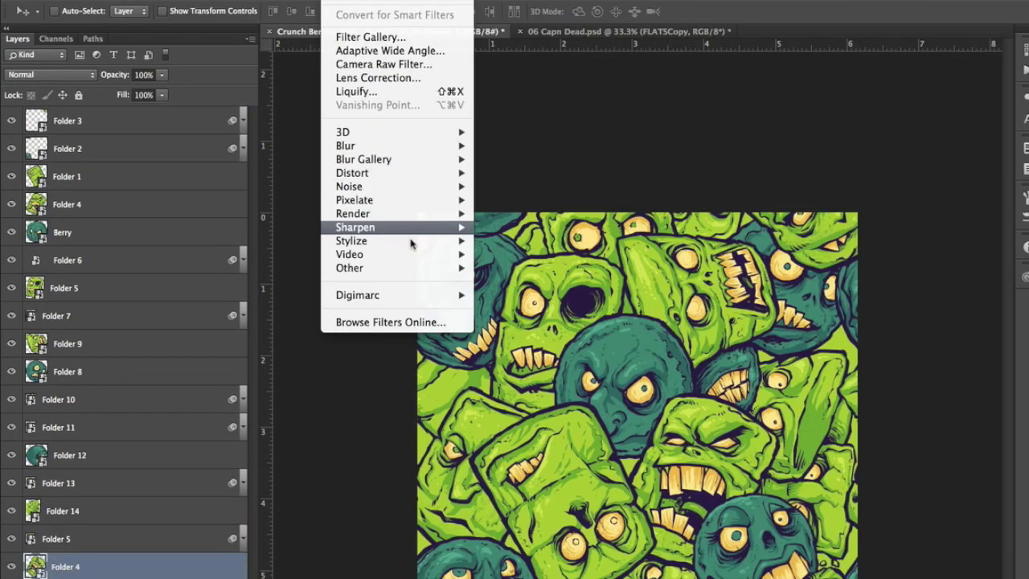
pyautogui.moveTo(434, 268)
pyautogui.click(518, 333)
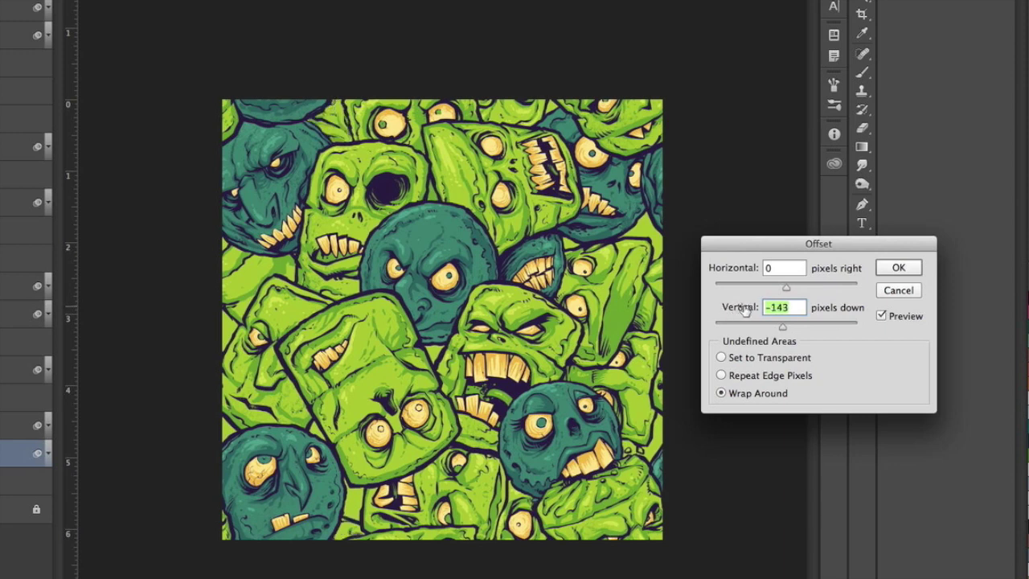
pyautogui.moveTo(731, 311); pyautogui.dragTo(731, 311)
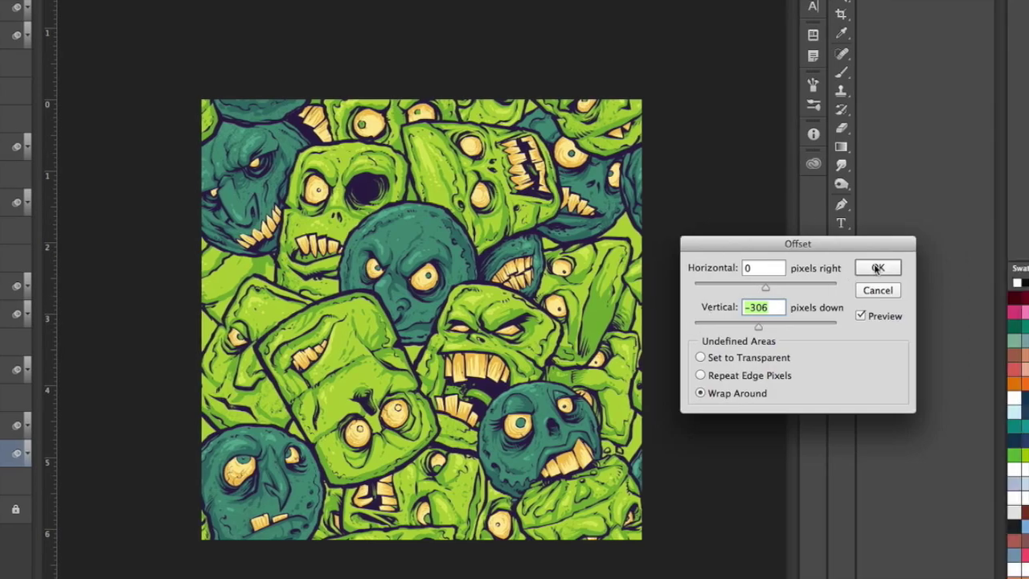
pyautogui.click(897, 268)
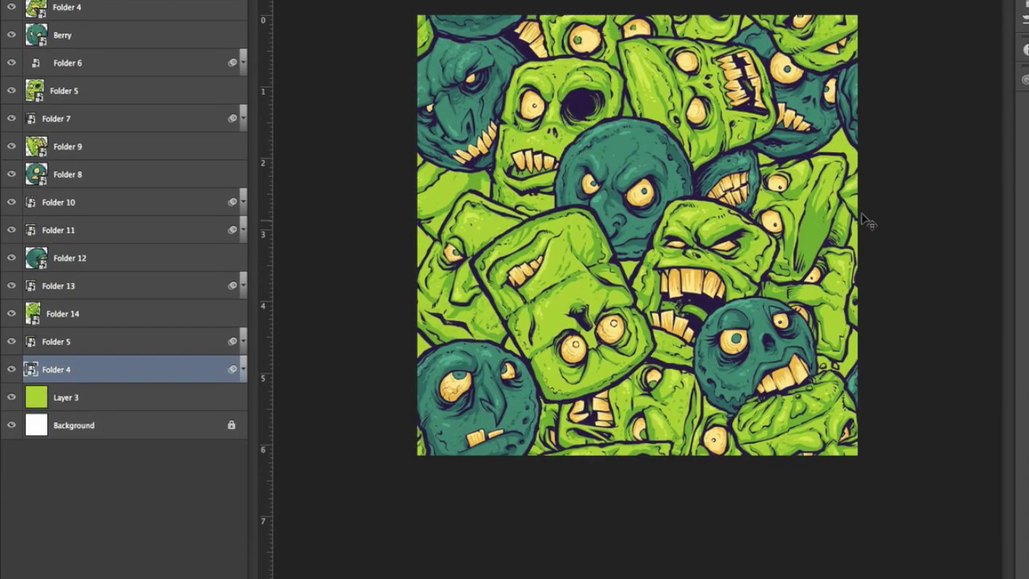
# Step: Duplicate another face layer to directly above Layer 3, then rotate and position the copy behind the faces near the artwork's right edge
pyautogui.moveTo(62, 70); pyautogui.dragTo(143, 474)
pyautogui.moveTo(809, 240); pyautogui.dragTo(832, 324)
pyautogui.press('super+t')
pyautogui.moveTo(929, 296); pyautogui.dragTo(919, 243)
pyautogui.moveTo(819, 299); pyautogui.dragTo(835, 300)
pyautogui.press('Return')
pyautogui.moveTo(762, 303); pyautogui.dragTo(786, 337)
# Step: Apply the Offset filter to the newest face copy at the right edge, adjusting its offset to fill the gap
pyautogui.click(289, 2)
pyautogui.moveTo(321, 267)
pyautogui.click(457, 322)
pyautogui.moveTo(790, 295); pyautogui.dragTo(795, 294)
pyautogui.click(901, 274)
pyautogui.press('super+minus')
pyautogui.press('super+minus')
pyautogui.press('super+minus')
pyautogui.press('super+minus')
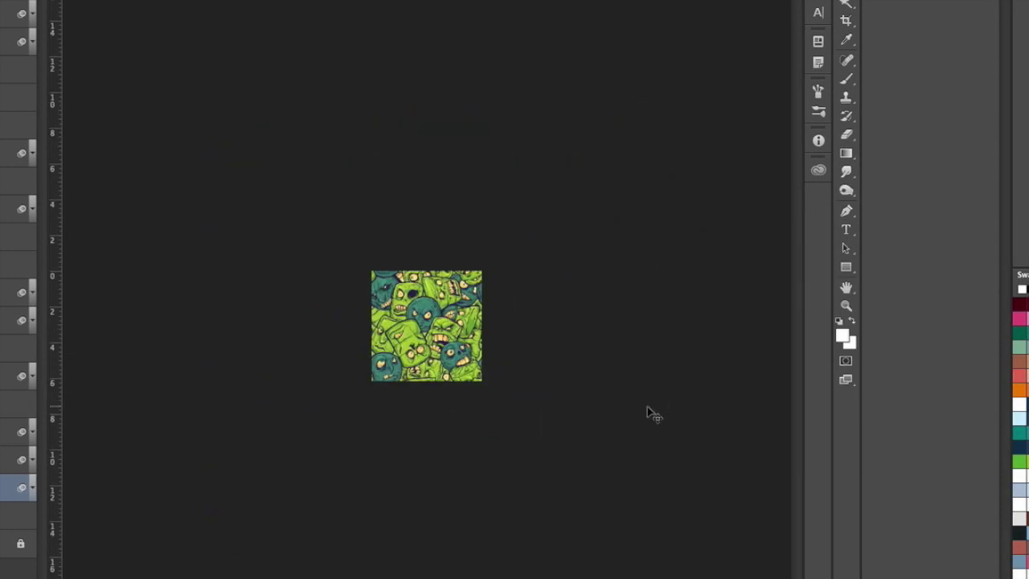
# Step: Examine the completed monster-face artwork at several zoom levels for remaining gaps along its edges
pyautogui.press('super+plus')
pyautogui.press('super+plus')
pyautogui.press('super+plus')
pyautogui.press('super+plus')
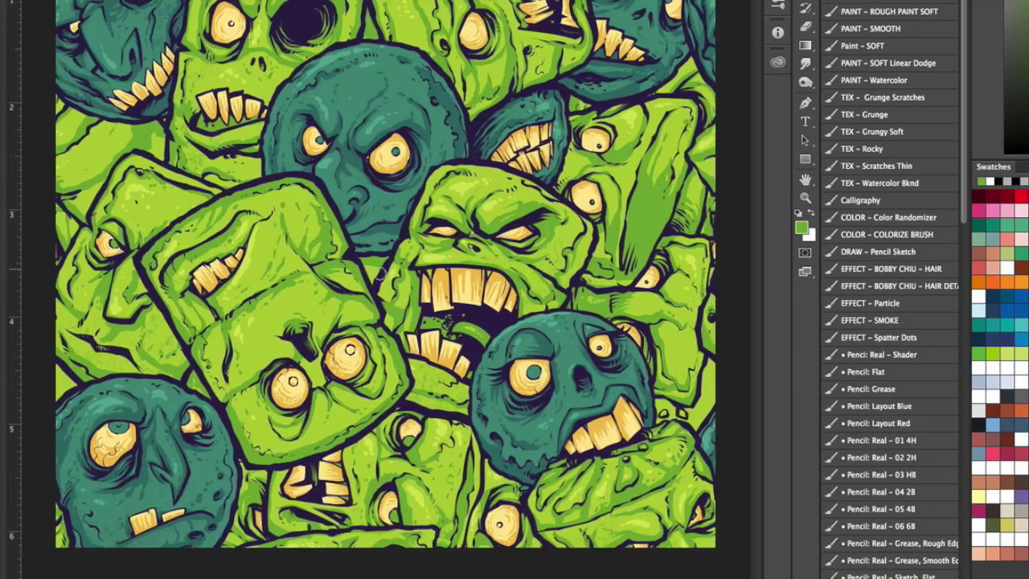
pyautogui.hotkey('ctrl', '-')
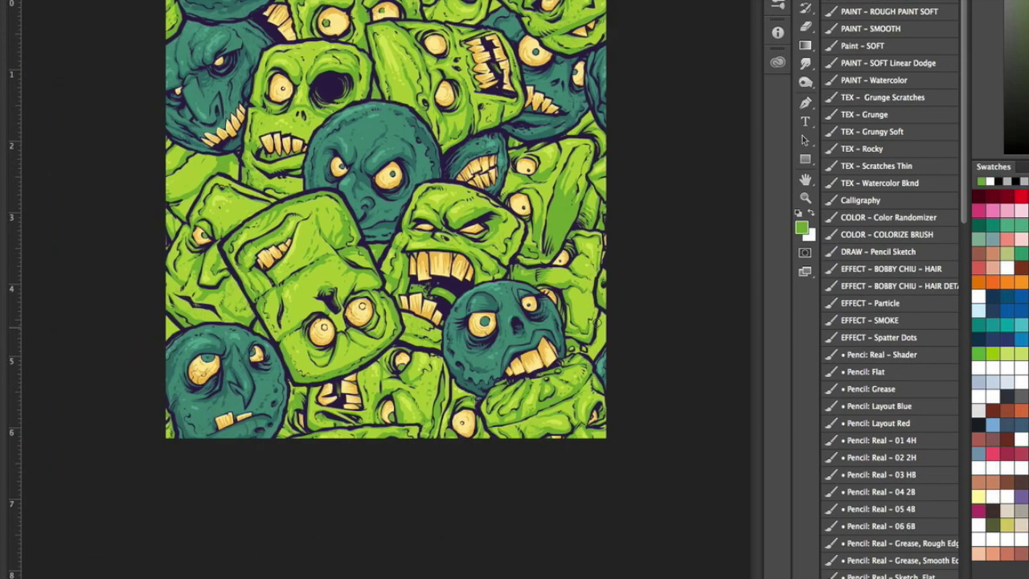
pyautogui.hotkey('ctrl', '-')
pyautogui.hotkey('ctrl', '-')
pyautogui.hotkey('ctrl', '-')
pyautogui.hotkey('ctrl', '-')
pyautogui.hotkey('ctrl', '+')
pyautogui.hotkey('ctrl', '+')
pyautogui.hotkey('ctrl', '+')
pyautogui.hotkey('ctrl', '+')
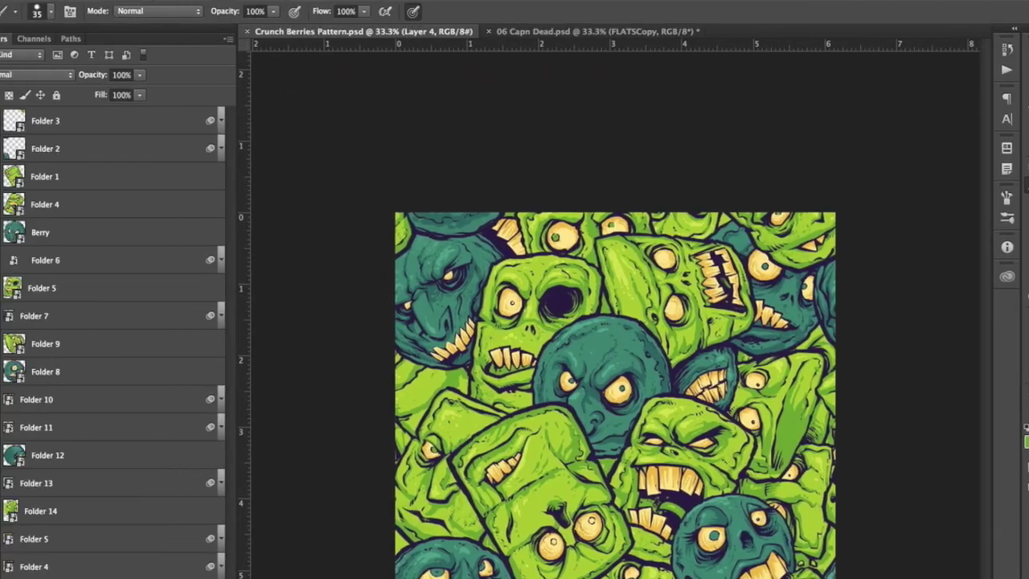
# Step: Select the whole canvas and define it as a pattern named Crunch Berries Pattern.psd
pyautogui.click(144, 1)
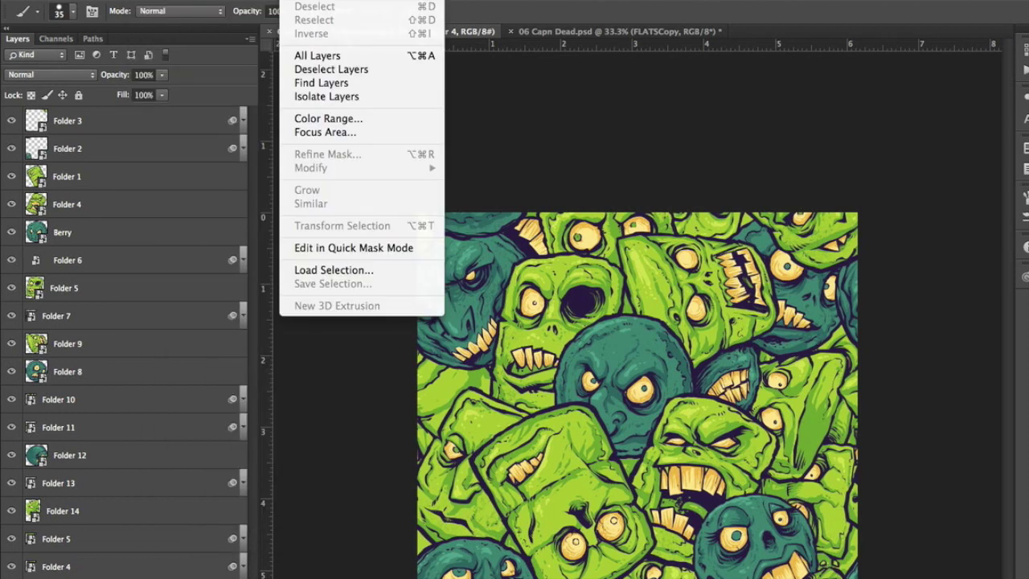
pyautogui.click(306, 0)
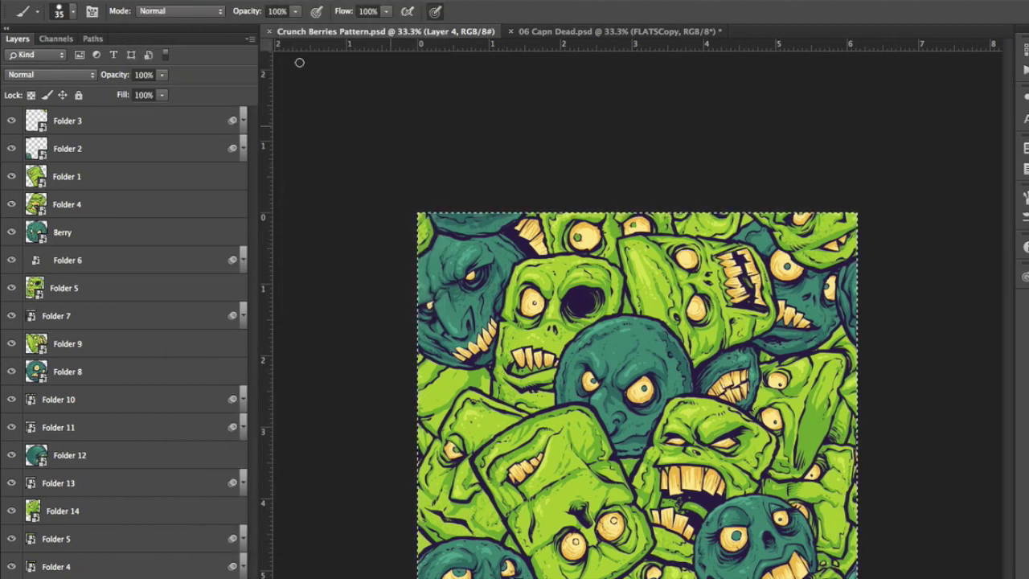
pyautogui.click(143, 0)
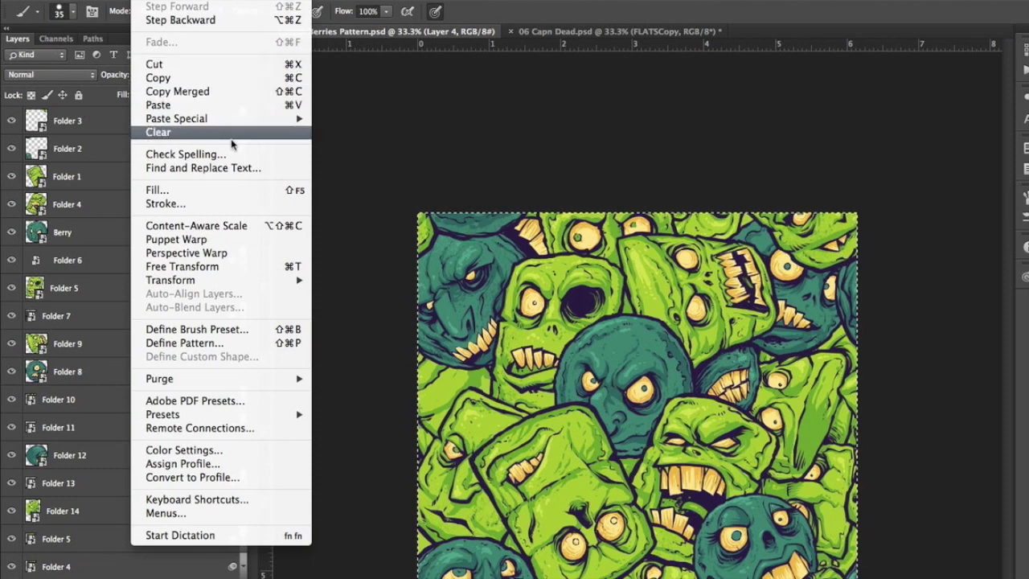
pyautogui.click(251, 344)
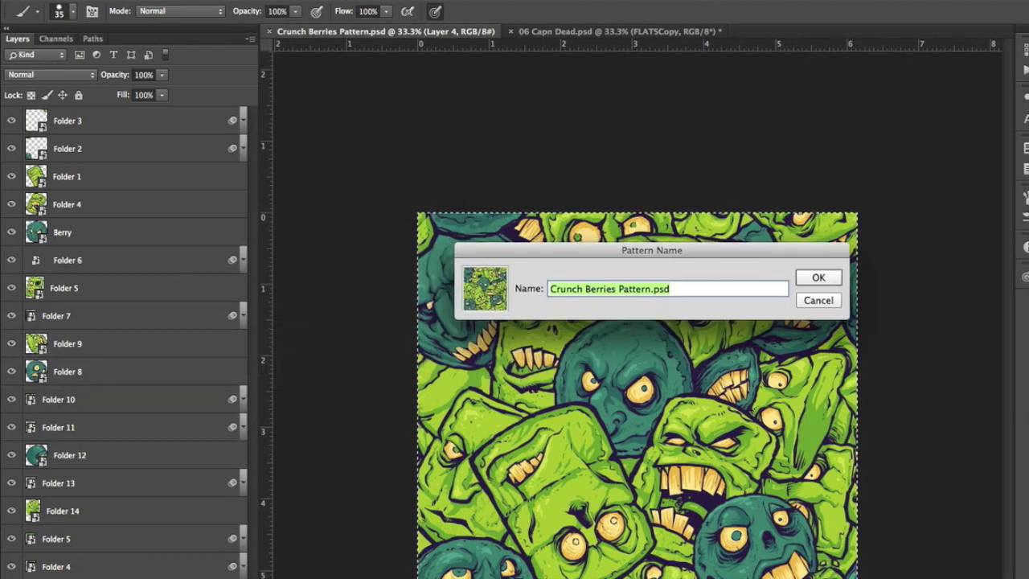
pyautogui.click(810, 279)
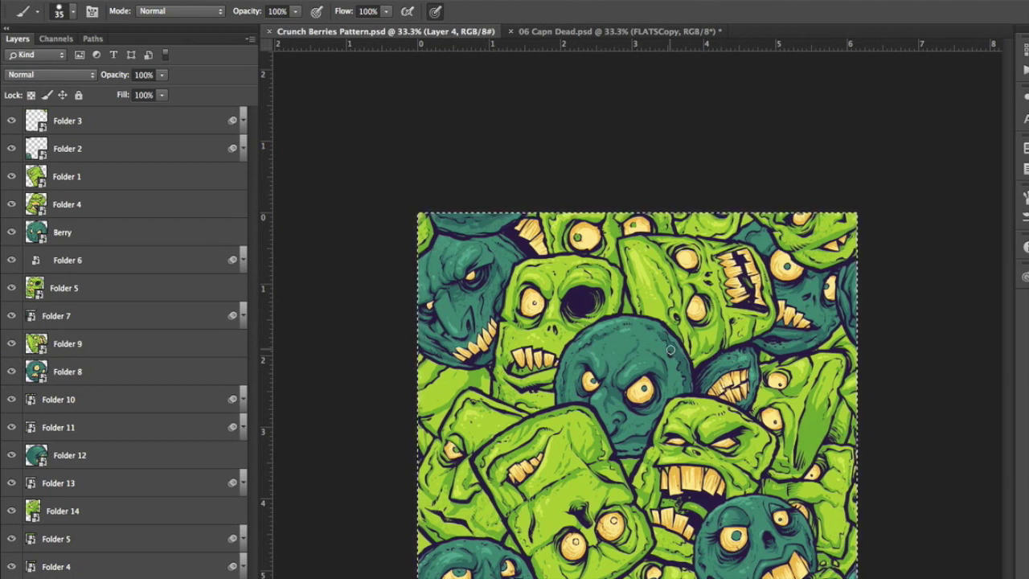
# Step: Switch to the 06 Capn Dead.psd document and hide its BackgroundCopy group
pyautogui.press('super+o')
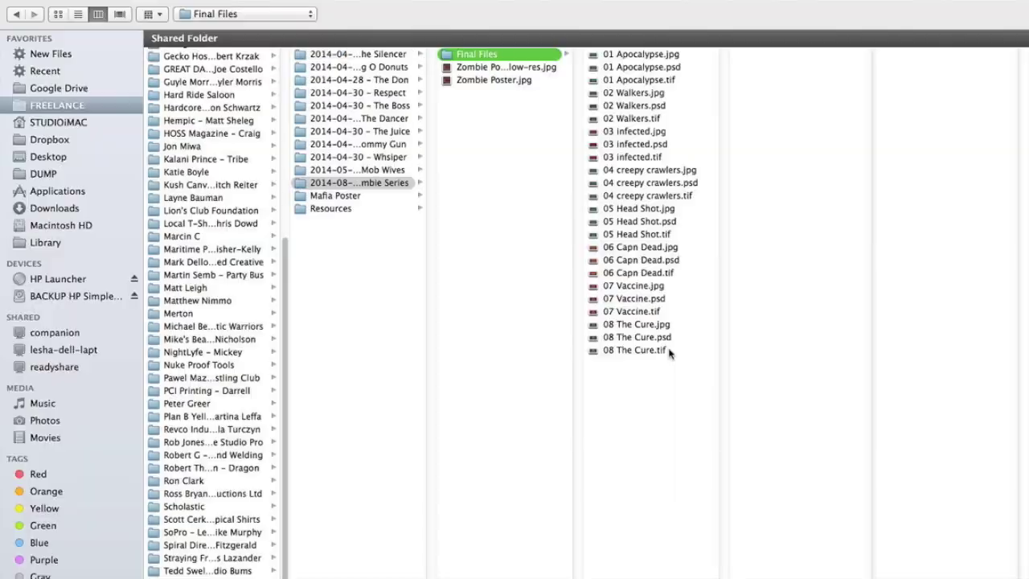
pyautogui.press('super+Tab')
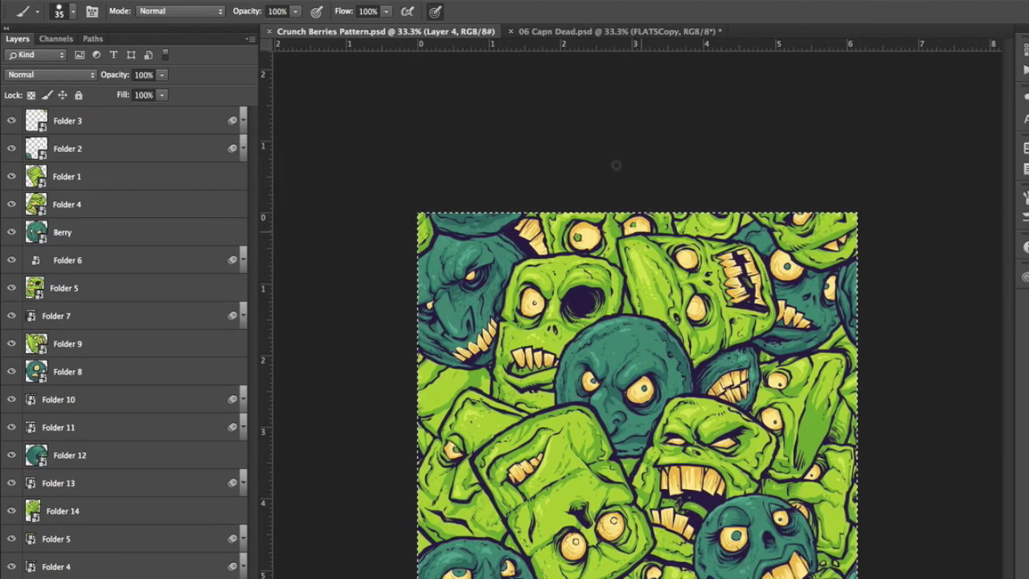
pyautogui.click(572, 32)
pyautogui.press('super+minus')
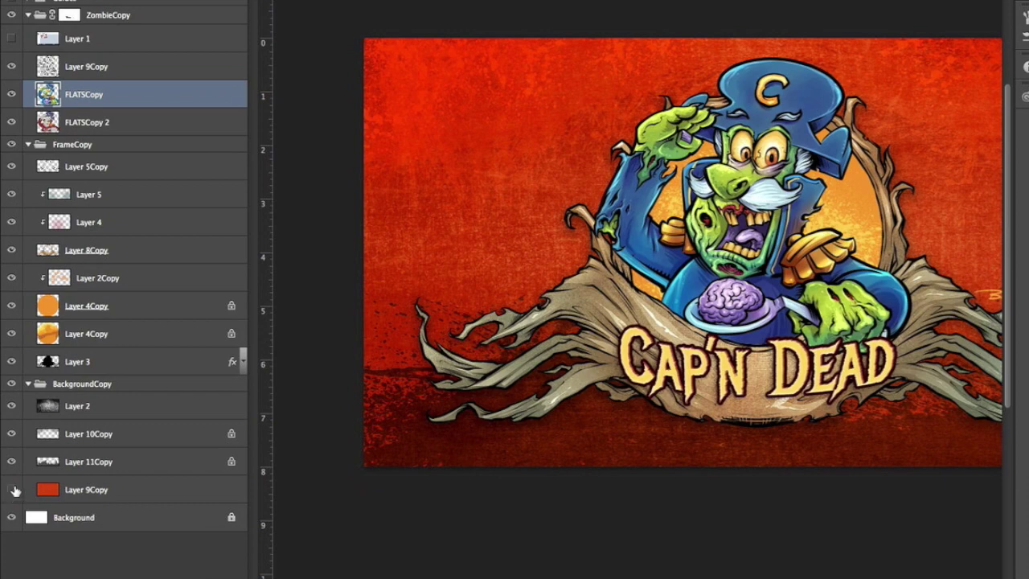
pyautogui.click(12, 490)
pyautogui.click(11, 489)
pyautogui.click(11, 384)
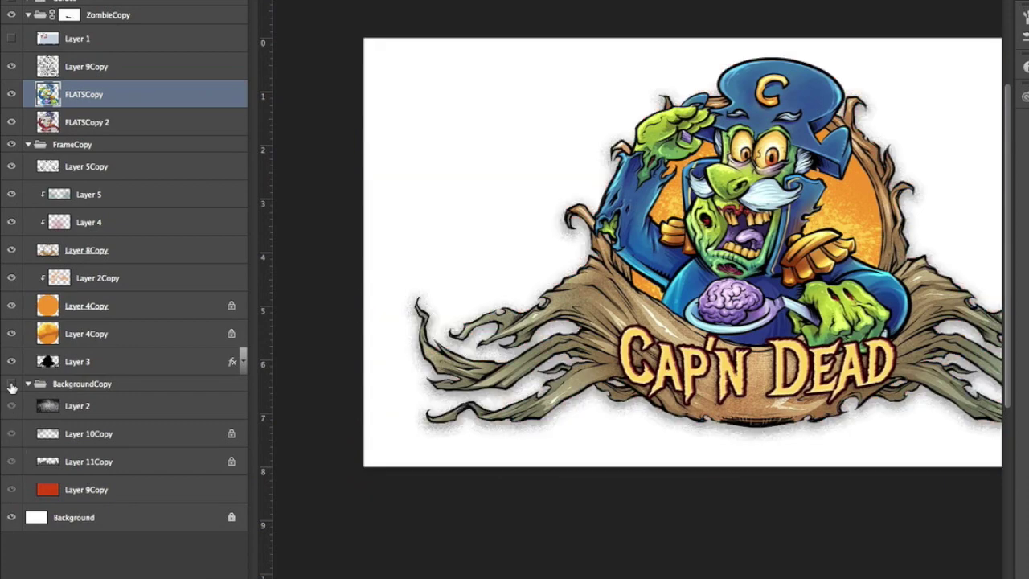
# Step: Add a new layer above Background and a Pattern fill layer with the monster-face pattern at a scale below 100%
pyautogui.click(73, 515)
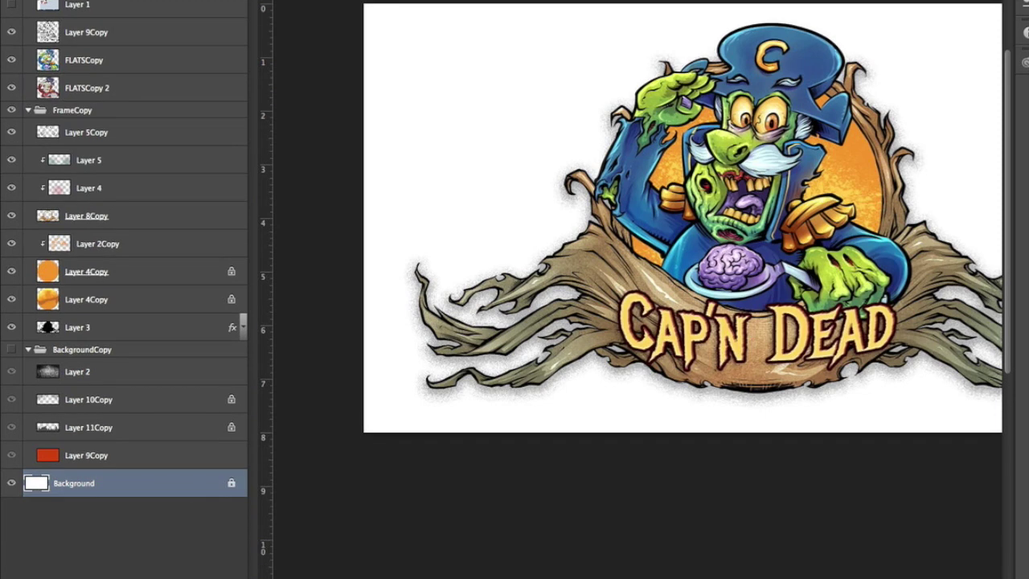
pyautogui.click(200, 577)
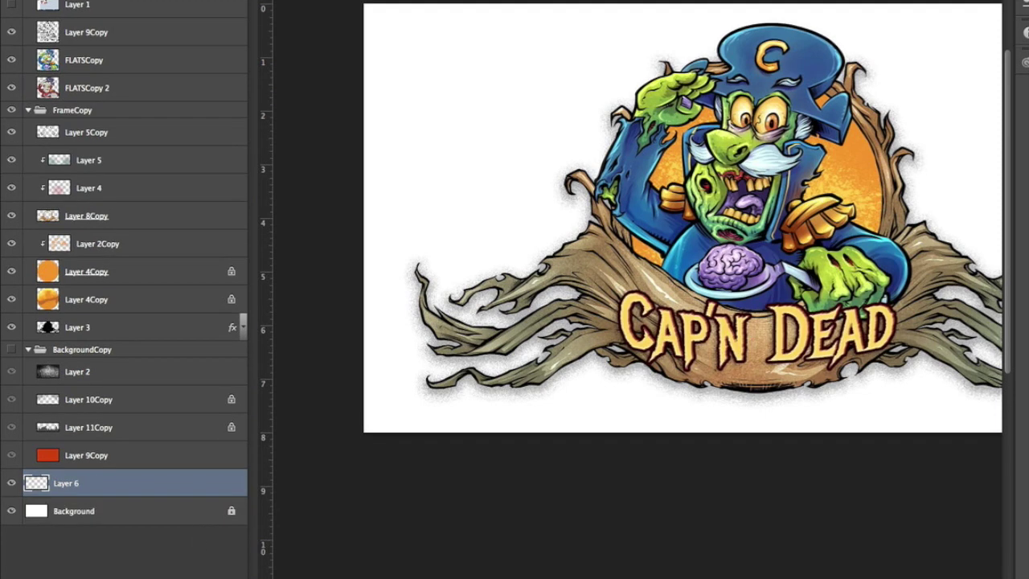
pyautogui.click(171, 577)
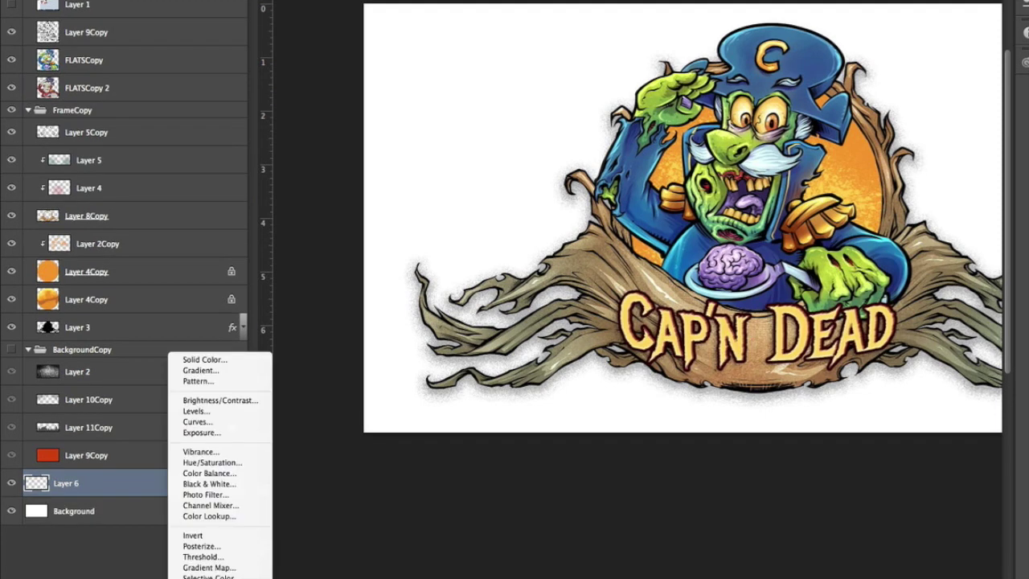
pyautogui.click(216, 383)
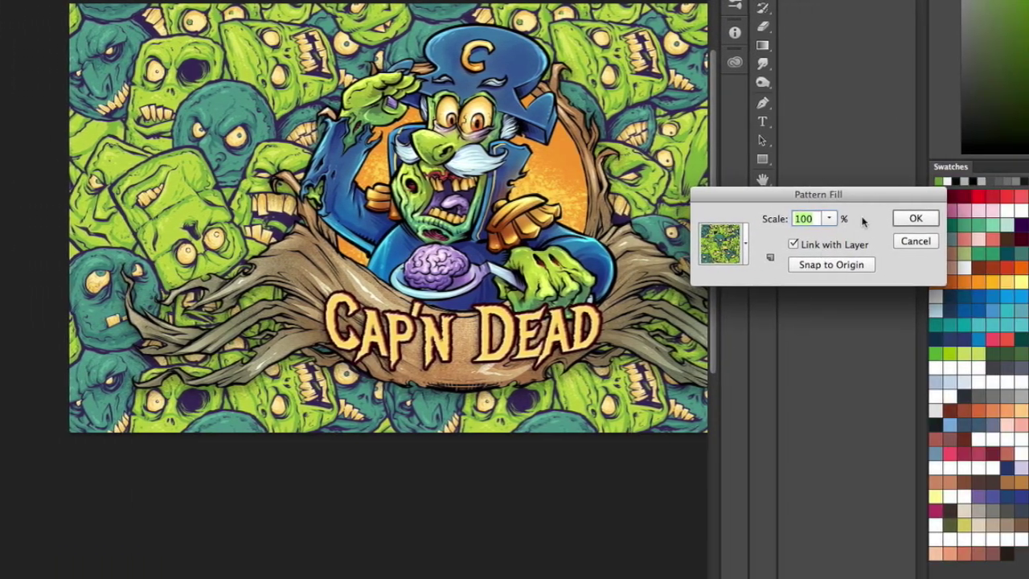
pyautogui.click(868, 218)
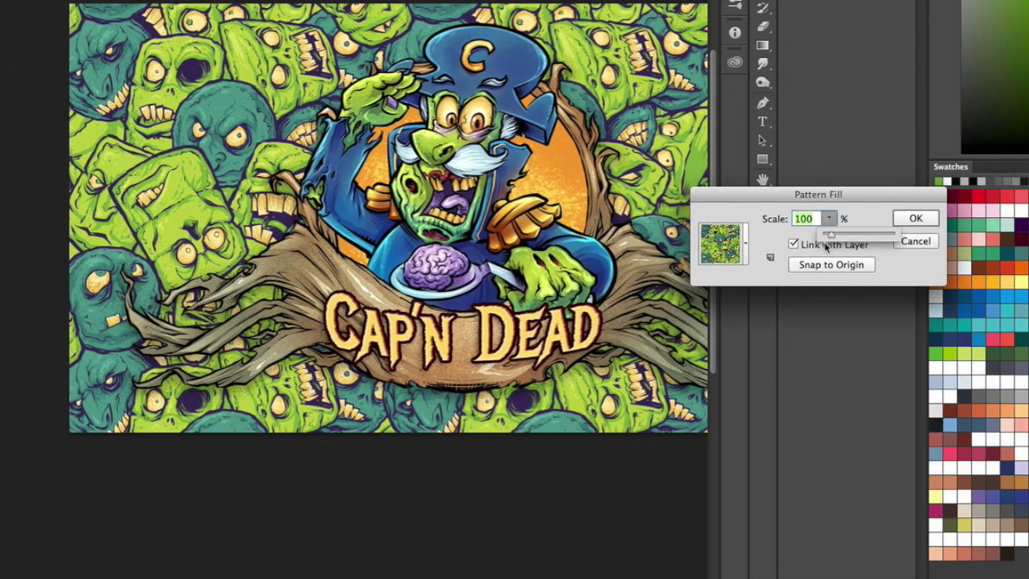
pyautogui.moveTo(831, 238); pyautogui.dragTo(828, 240)
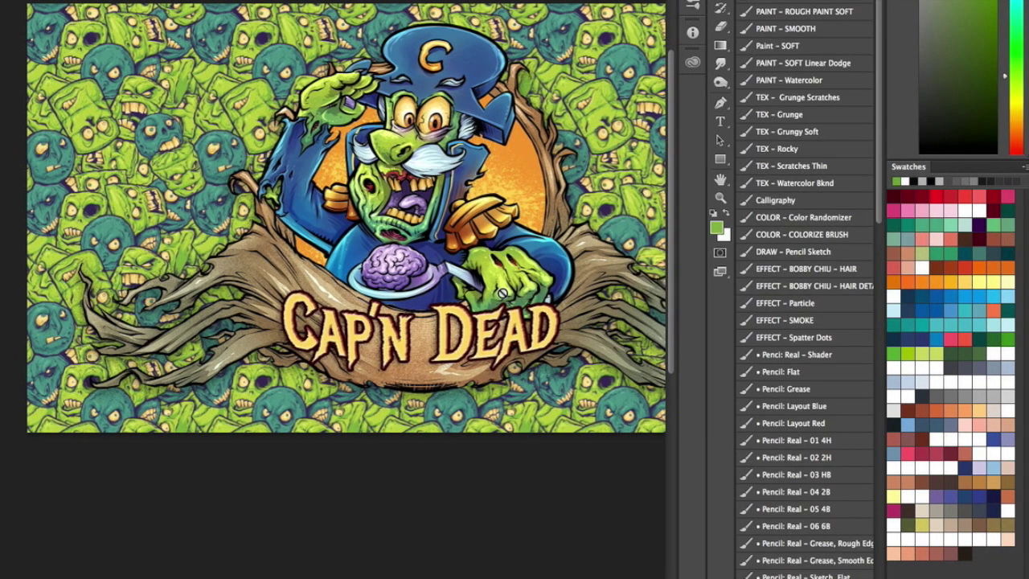
# Step: Examine the repeating pattern behind the Cap'n Dead illustration at different zoom levels
pyautogui.press('super+minus')
pyautogui.press('super+plus')
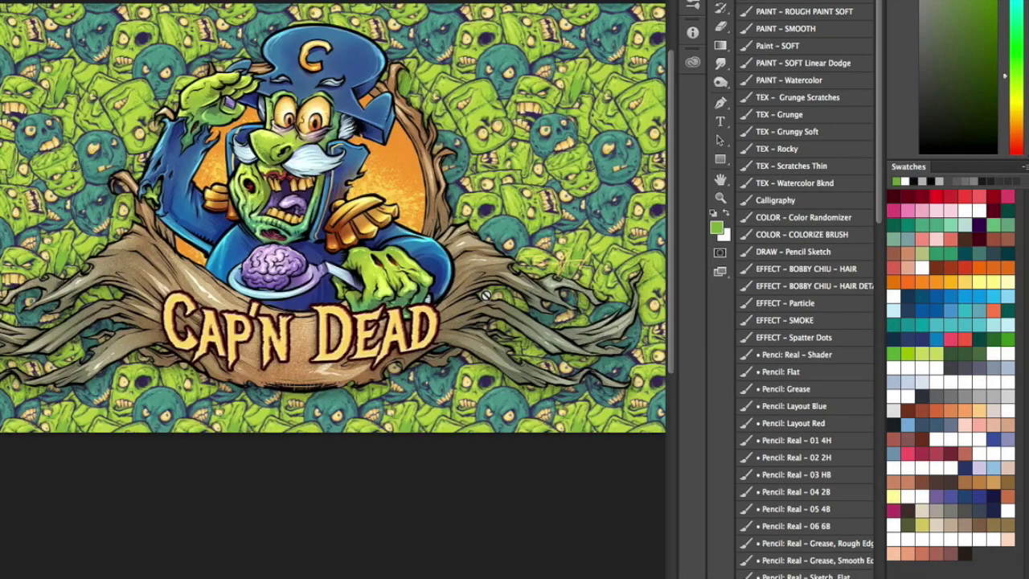
pyautogui.press('super+minus')
pyautogui.press('super+minus')
pyautogui.press('super+plus')
pyautogui.press('super+equal')
pyautogui.press('super+equal')
# Step: Create a new 5000 by 5000 pixel RGB document at 72 pixels/inch with a white background
pyautogui.press('super+n')
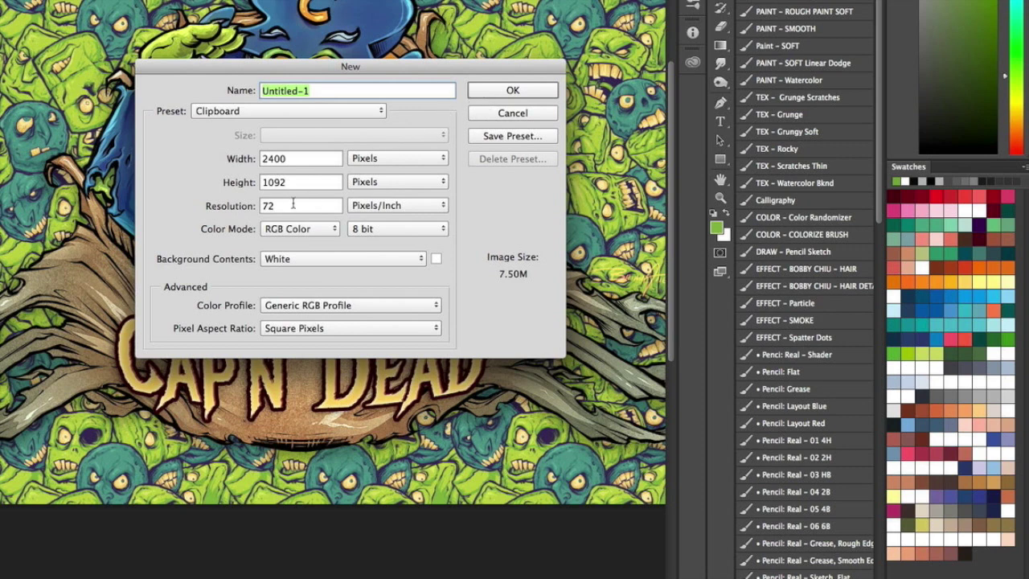
pyautogui.click(231, 158)
pyautogui.write('5000')
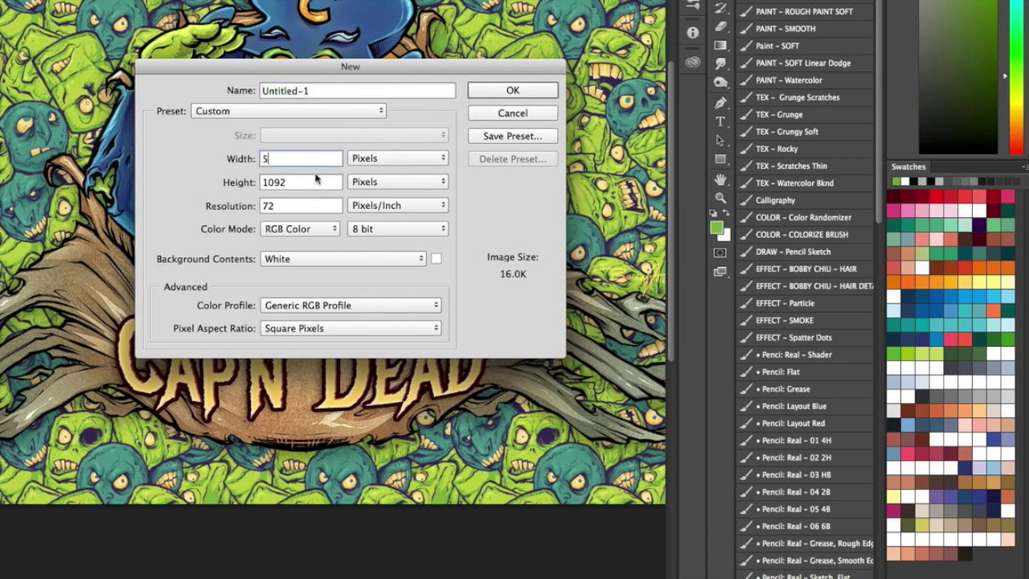
pyautogui.press('Tab')
pyautogui.write('5000')
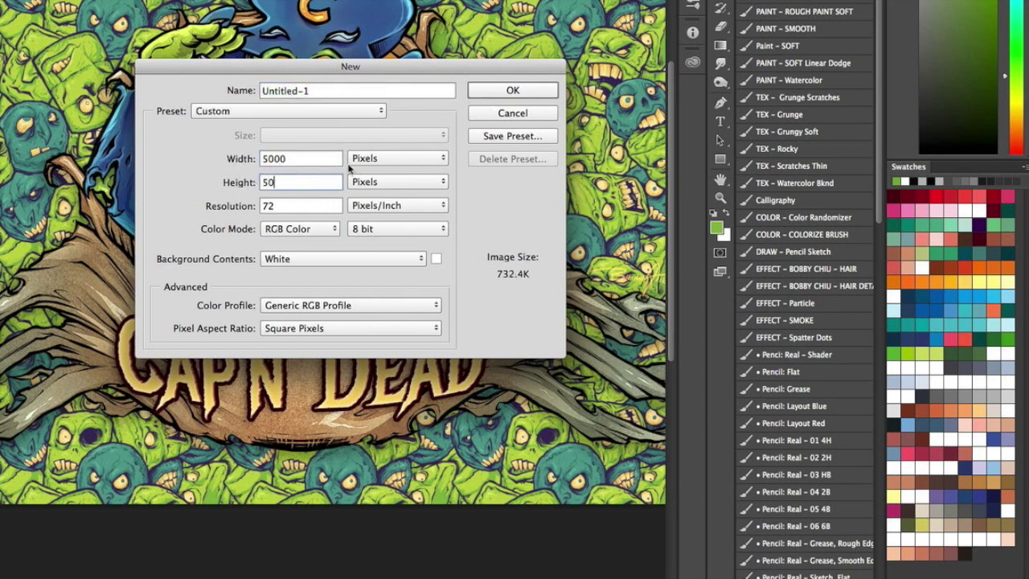
pyautogui.click(500, 93)
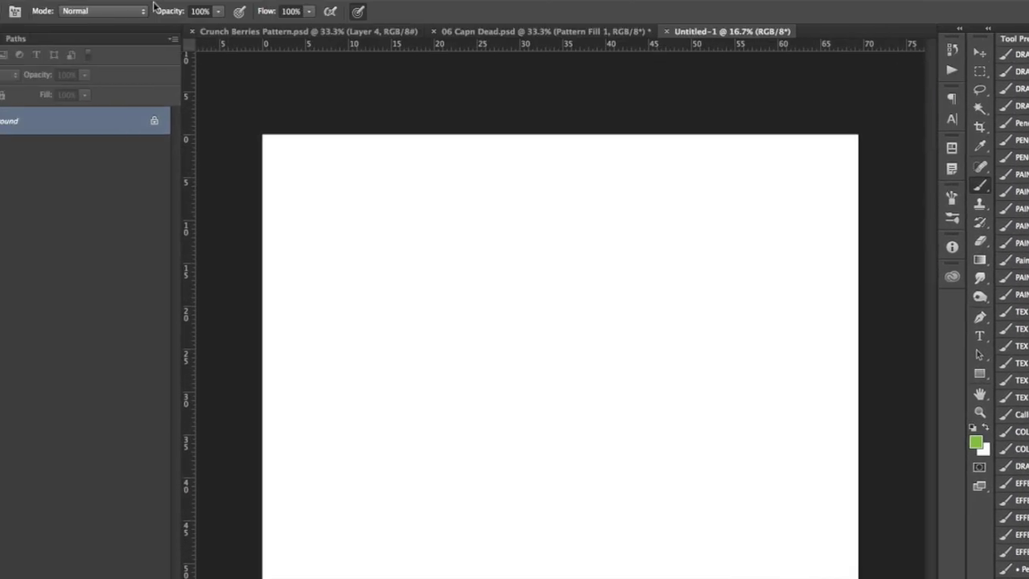
# Step: Add a Pattern fill layer with the monster-face pattern at 100% scale to the blank document
pyautogui.click(187, 508)
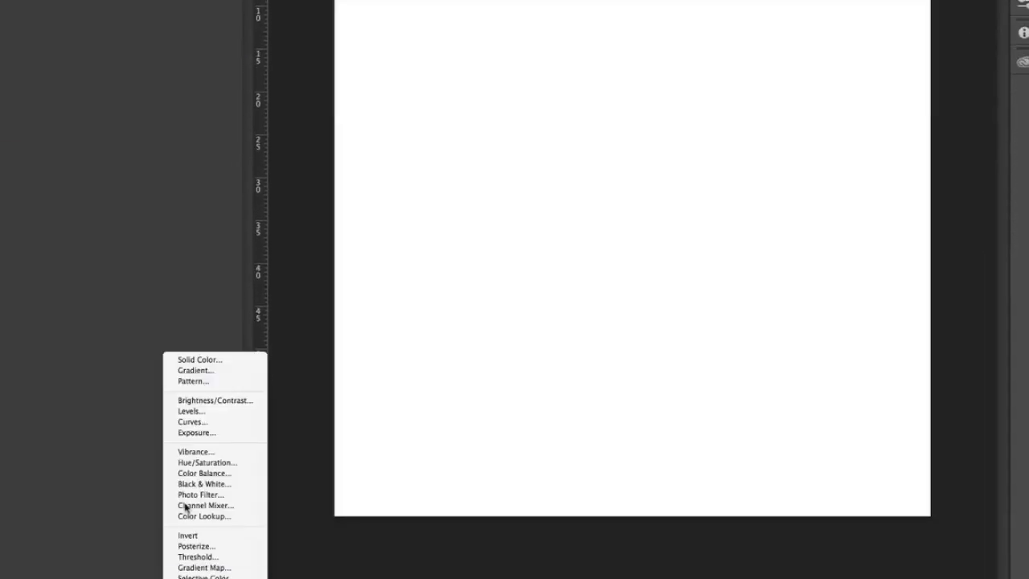
pyautogui.click(230, 381)
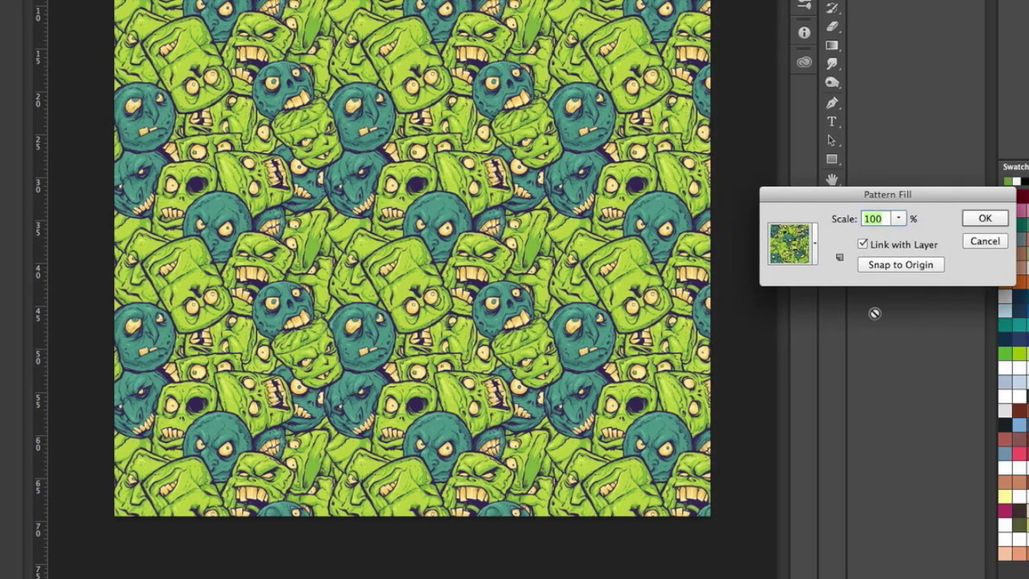
pyautogui.click(985, 218)
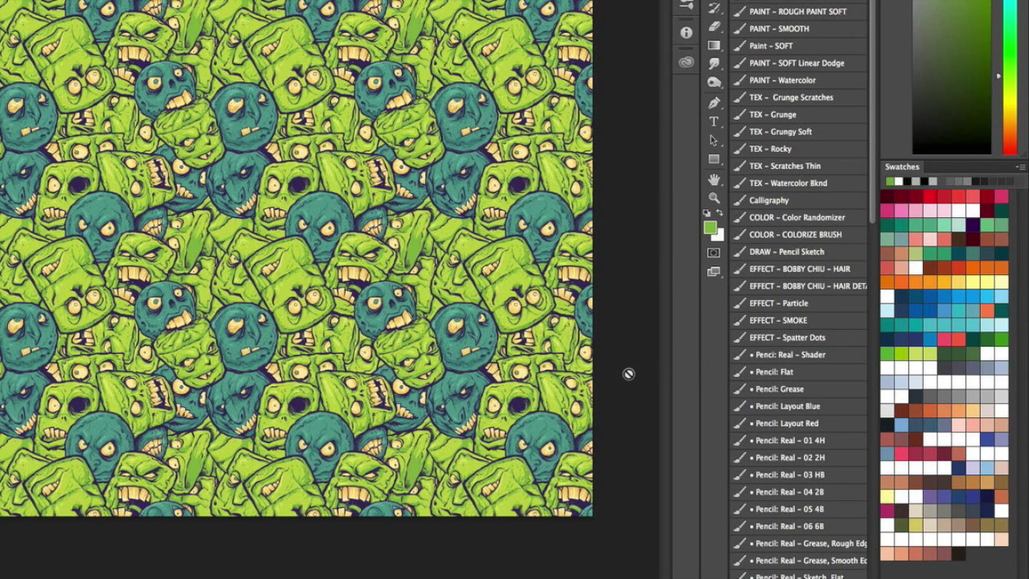
# Step: Examine the tiled pattern up close across the canvas for visible seams between repeats
pyautogui.press('super+plus')
pyautogui.press('super+plus')
pyautogui.moveTo(288, 152); pyautogui.dragTo(427, 299)
pyautogui.moveTo(244, 235); pyautogui.dragTo(296, 341)
pyautogui.moveTo(121, 398); pyautogui.dragTo(536, 216)
pyautogui.moveTo(382, 381); pyautogui.dragTo(511, 320)
pyautogui.moveTo(480, 386); pyautogui.dragTo(413, 208)
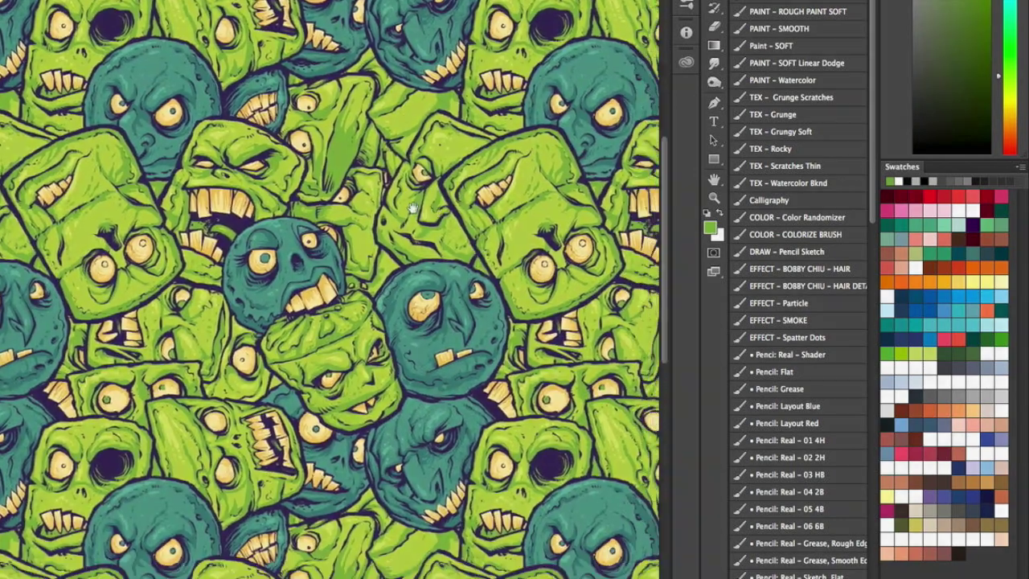